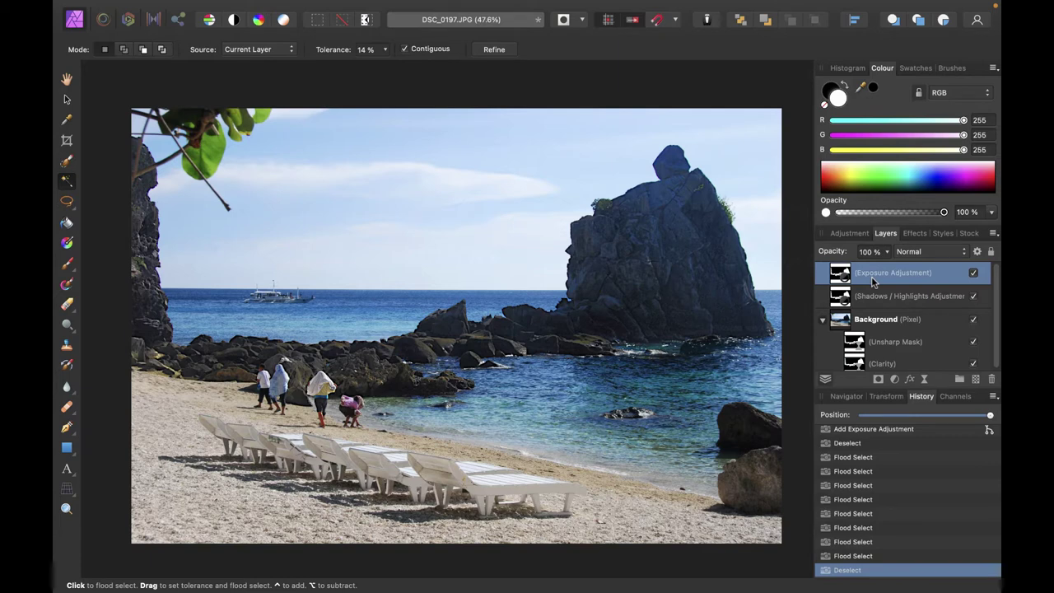
- Flood-select the sky on the Background layer with the tolerance set to 80%
left_click(875, 323)
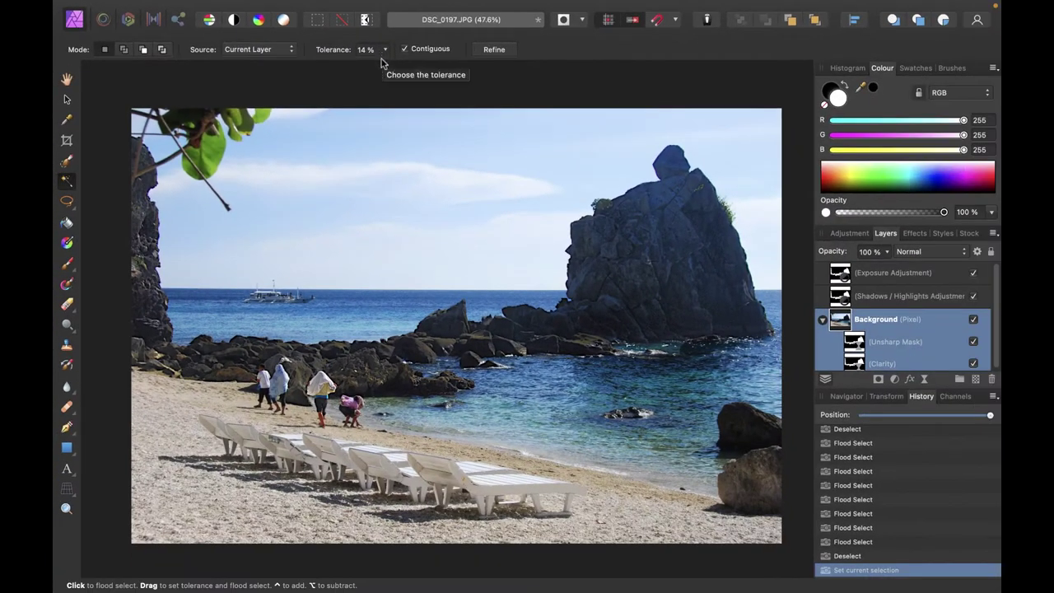
left_click(383, 52)
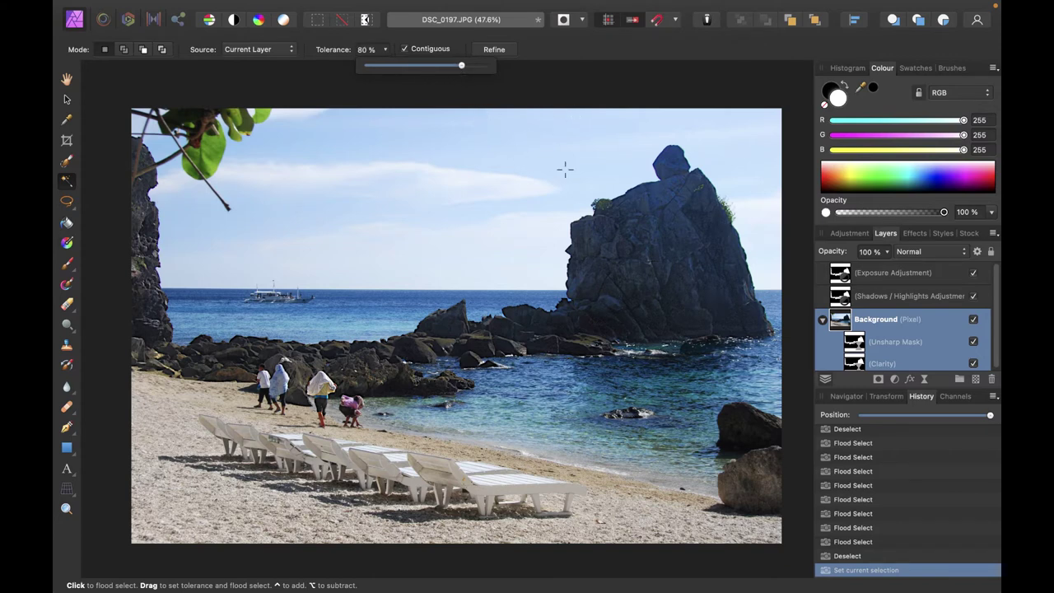
left_click(488, 147)
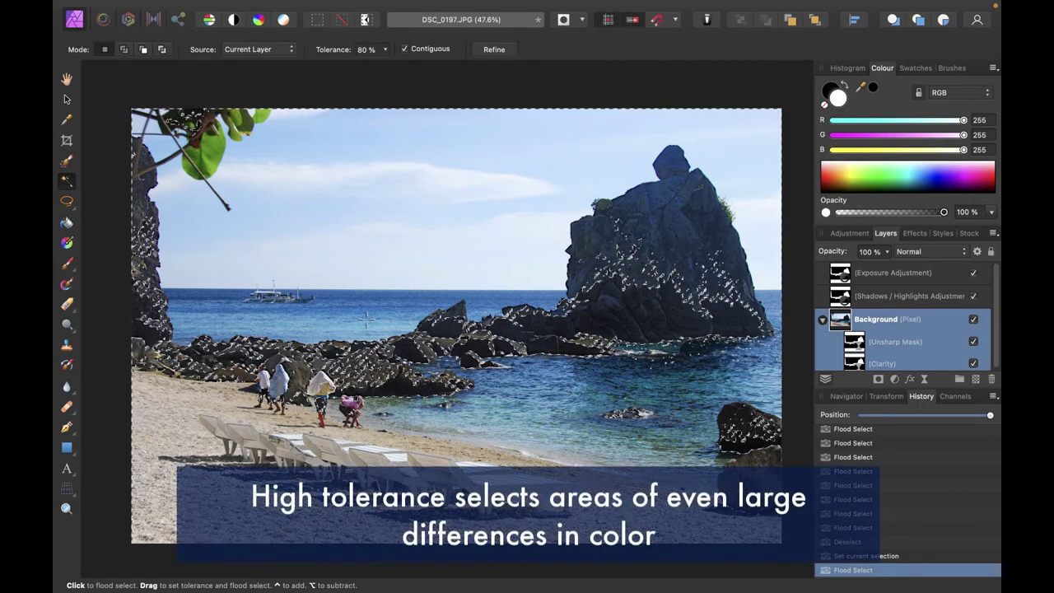
- Lower the flood selection tolerance to 31% and reselect the sky
left_click(384, 50)
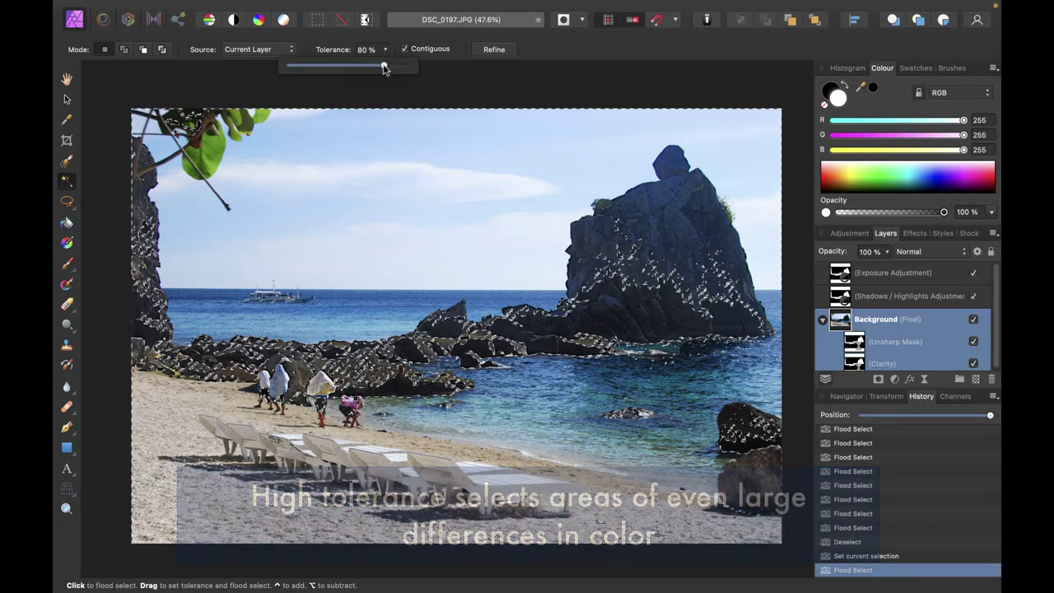
left_click_drag(373, 69, 325, 77)
left_click(443, 155)
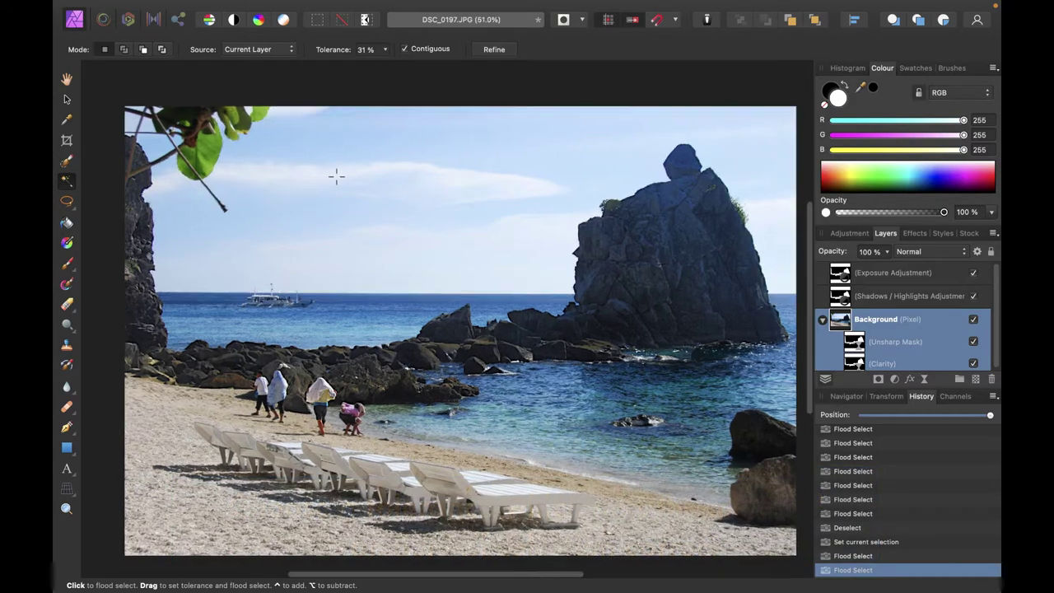
- Examine the sky selection's edges around the leaves, branches and cliff for missed areas
scroll(336, 176, "up", 3)
scroll(336, 176, "up", 2)
scroll(336, 175, "up", 2)
scroll(336, 175, "left", 2)
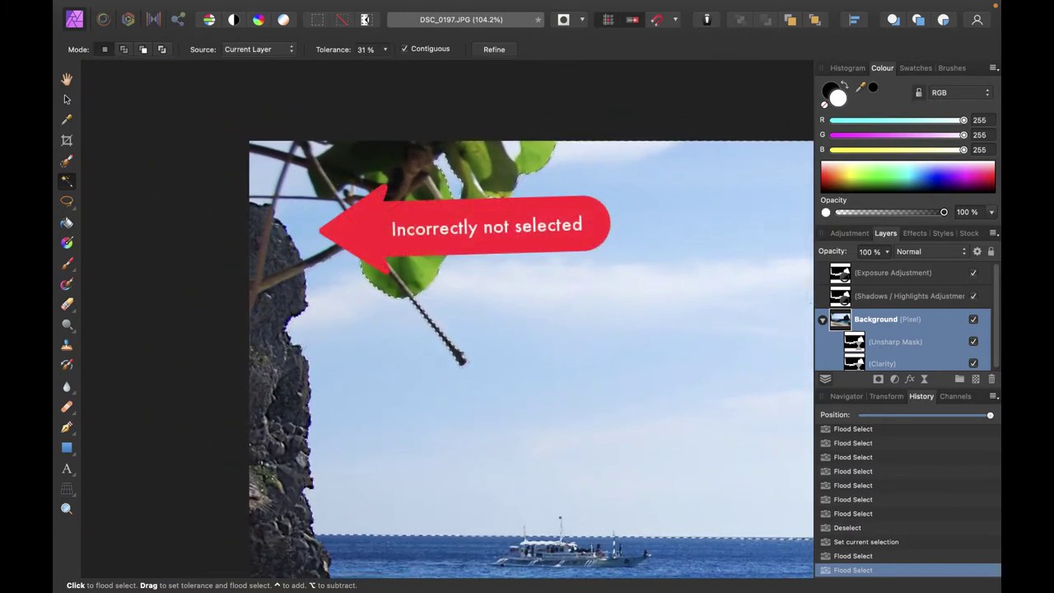
scroll(519, 234, "right", 2)
scroll(519, 235, "down", 1)
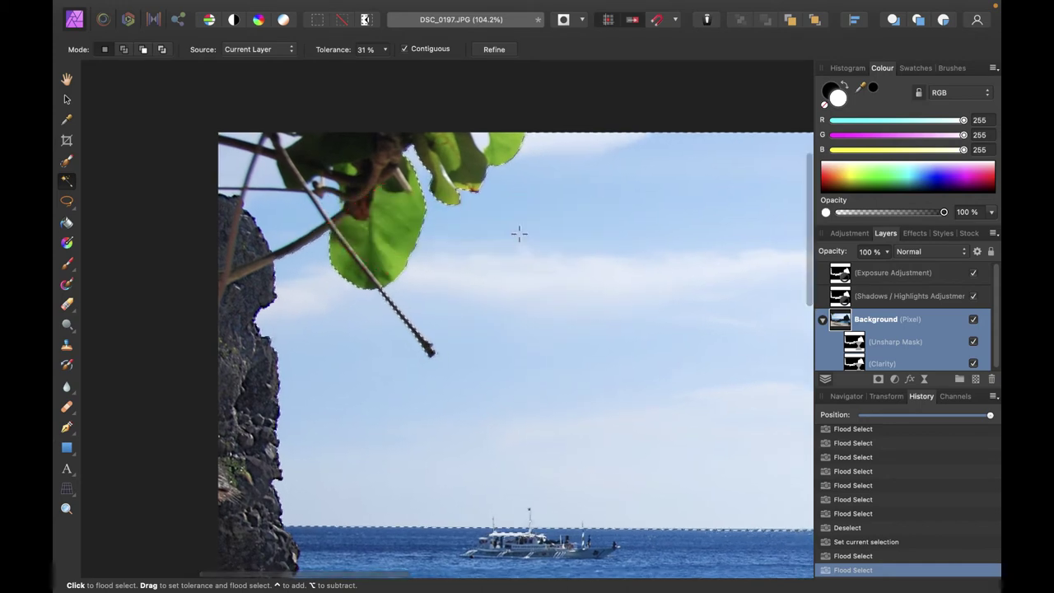
scroll(447, 233, "down", 3)
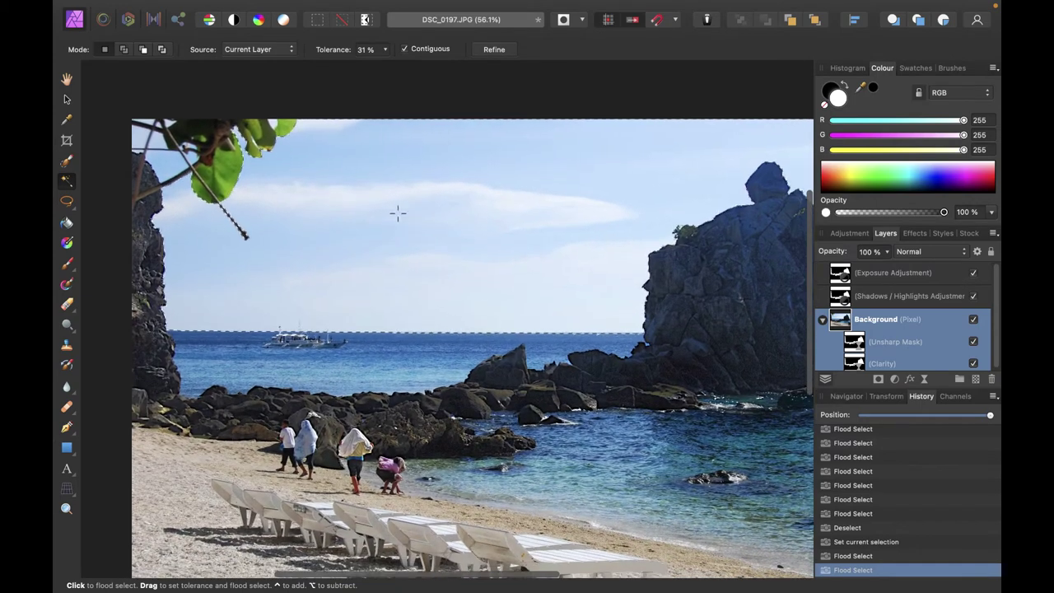
scroll(173, 165, "up", 3)
scroll(173, 165, "up", 2)
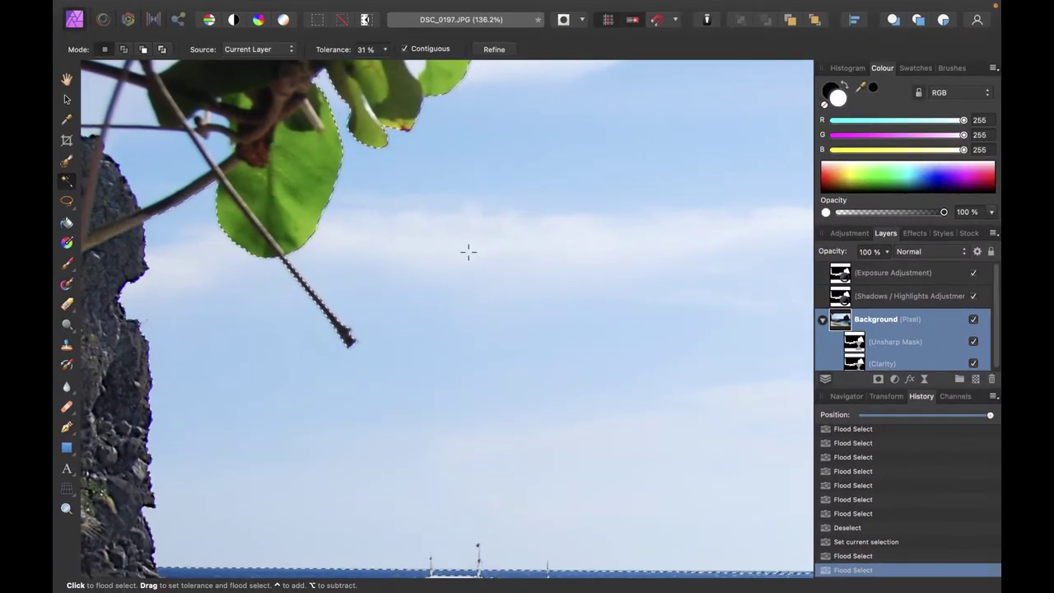
scroll(563, 427, "down", 4)
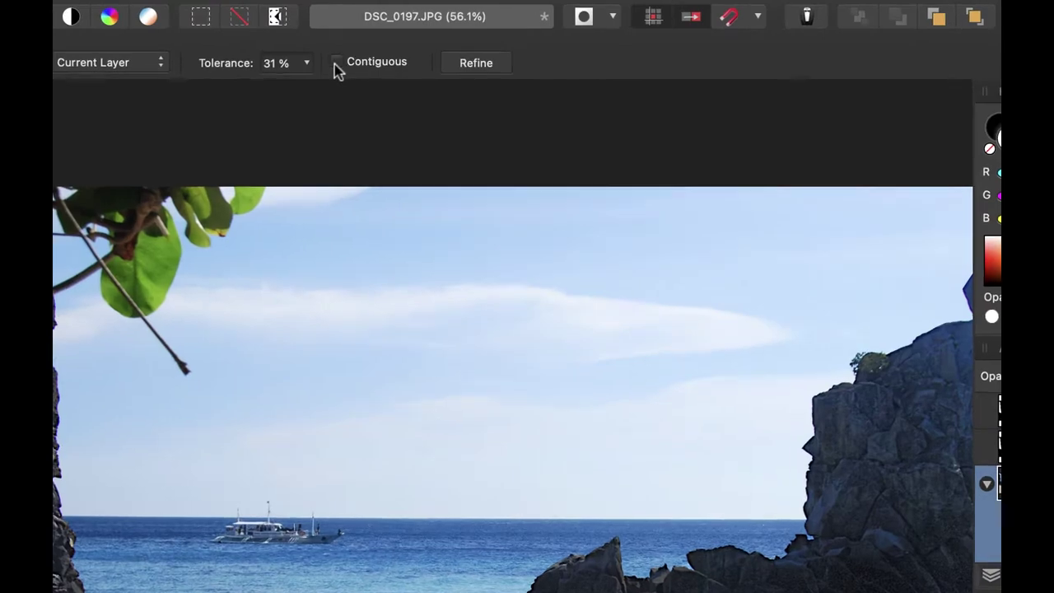
- Try flood-selecting the sky with Contiguous turned off, inspect the coverage across the photo, and clear the selection
left_click(404, 48)
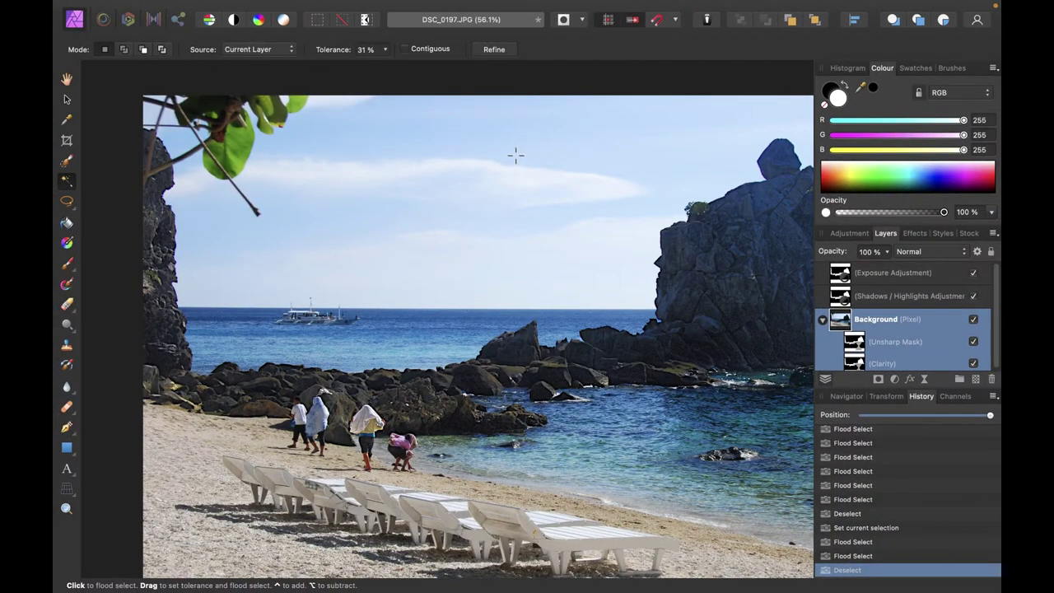
left_click(515, 155)
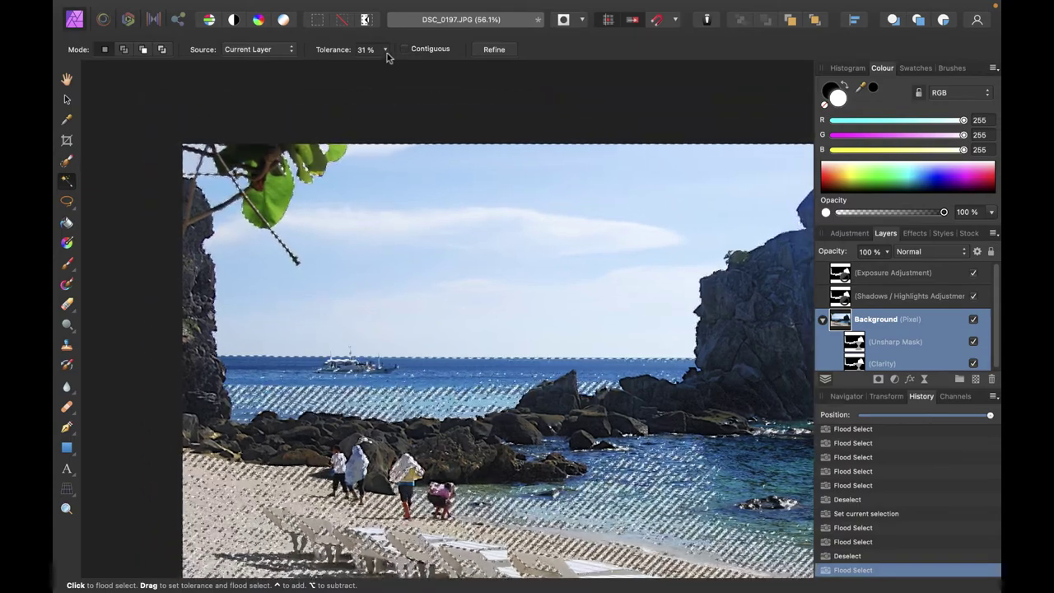
scroll(498, 329, "down", 5)
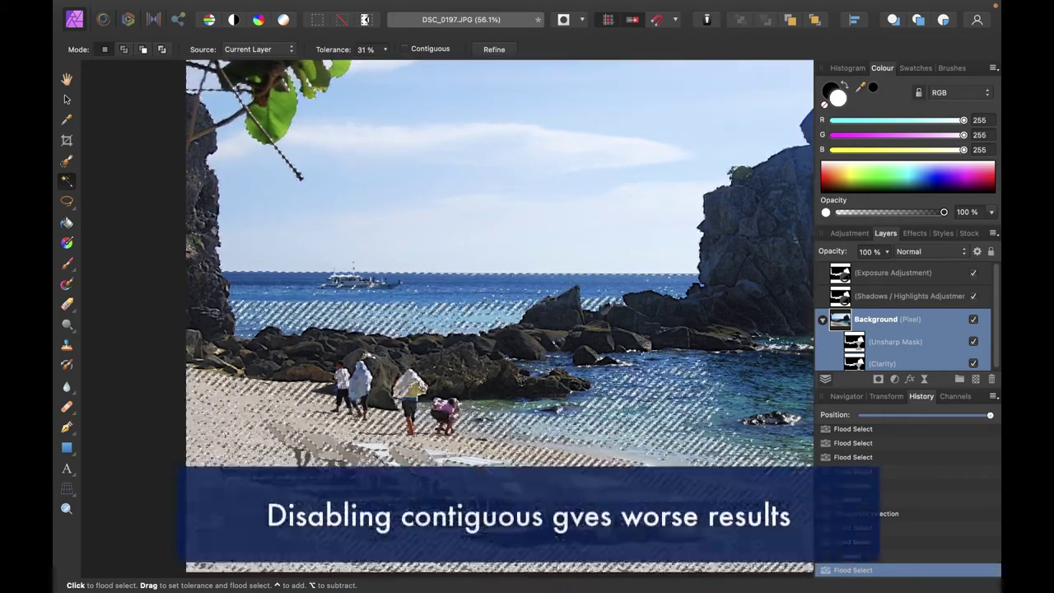
scroll(498, 330, "up", 4)
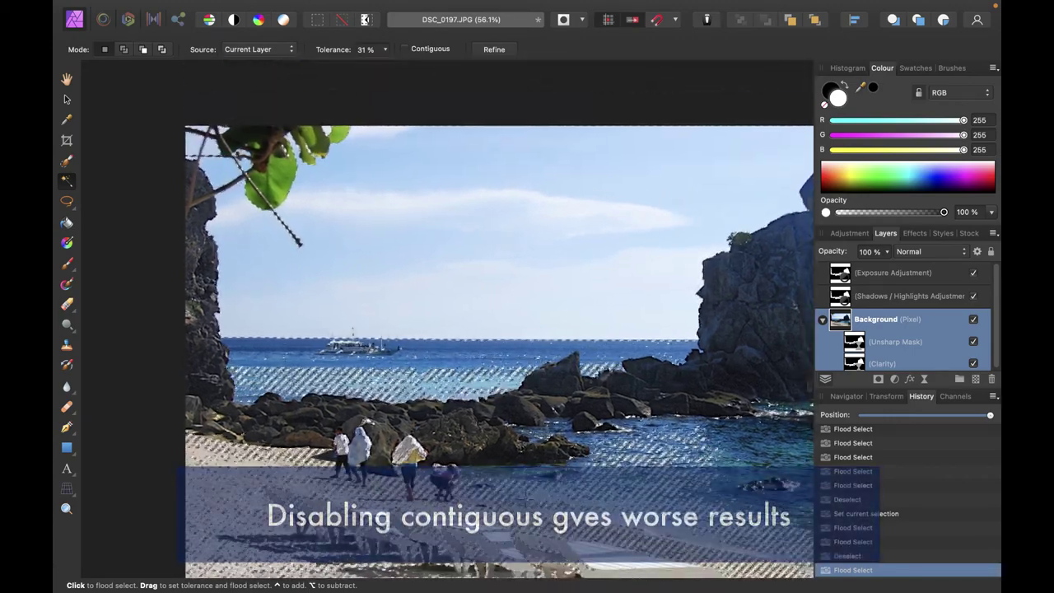
key("super+d")
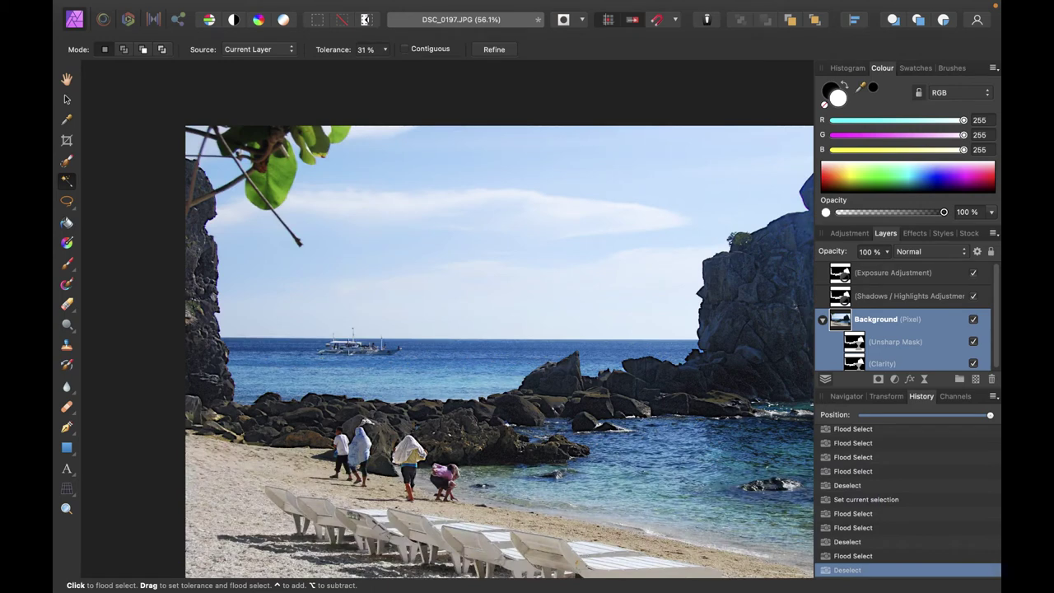
- Turn Contiguous back on and flood-select the sky at 31% tolerance
scroll(358, 263, "right", 3)
scroll(358, 263, "down", 2)
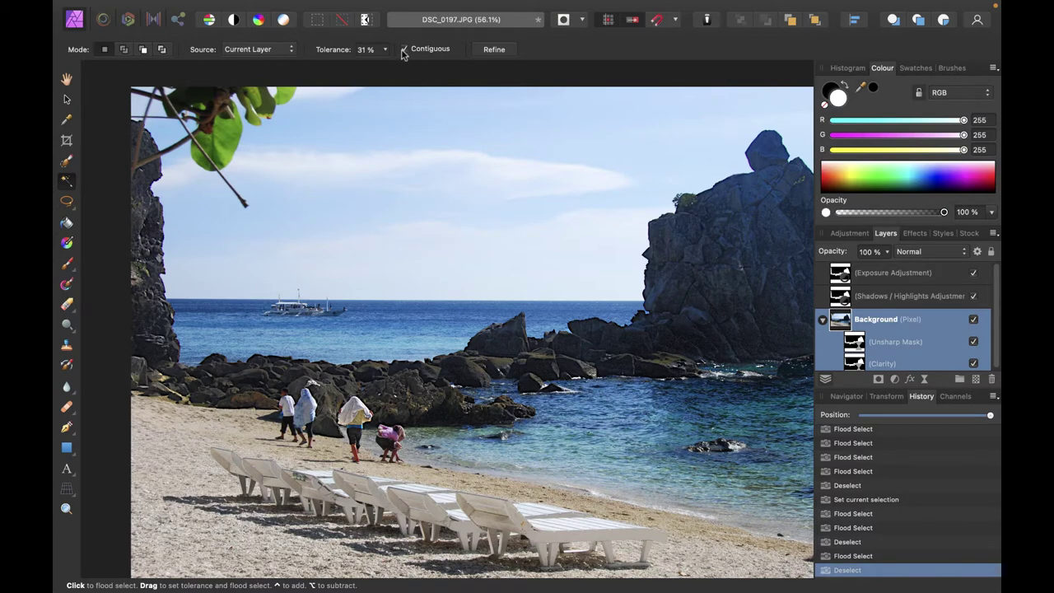
left_click(464, 162)
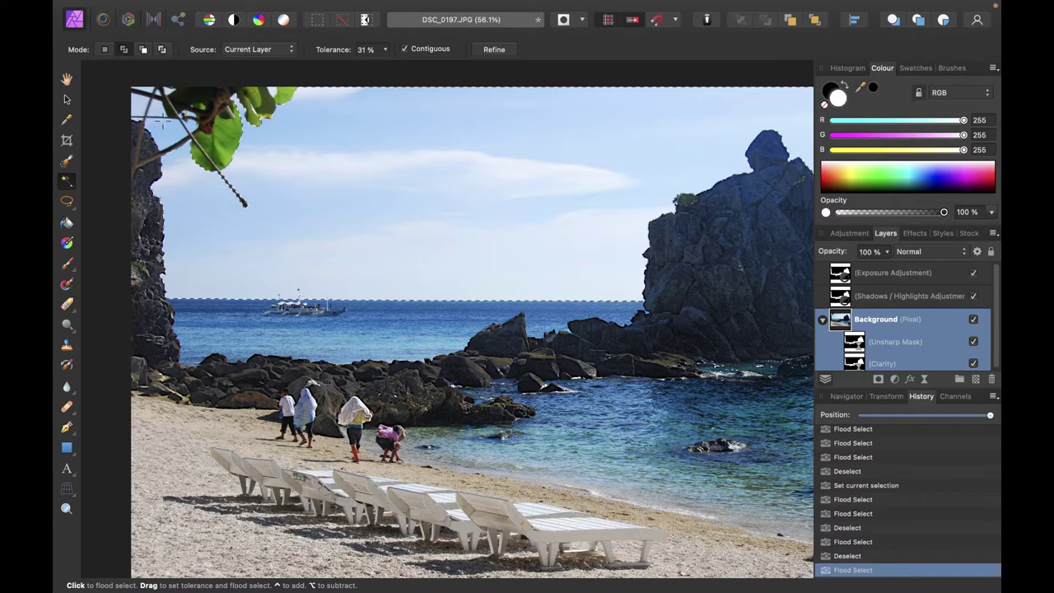
- Add the enclosed patches of sky between the branches and leaves to the existing selection
scroll(164, 122, "up", 5)
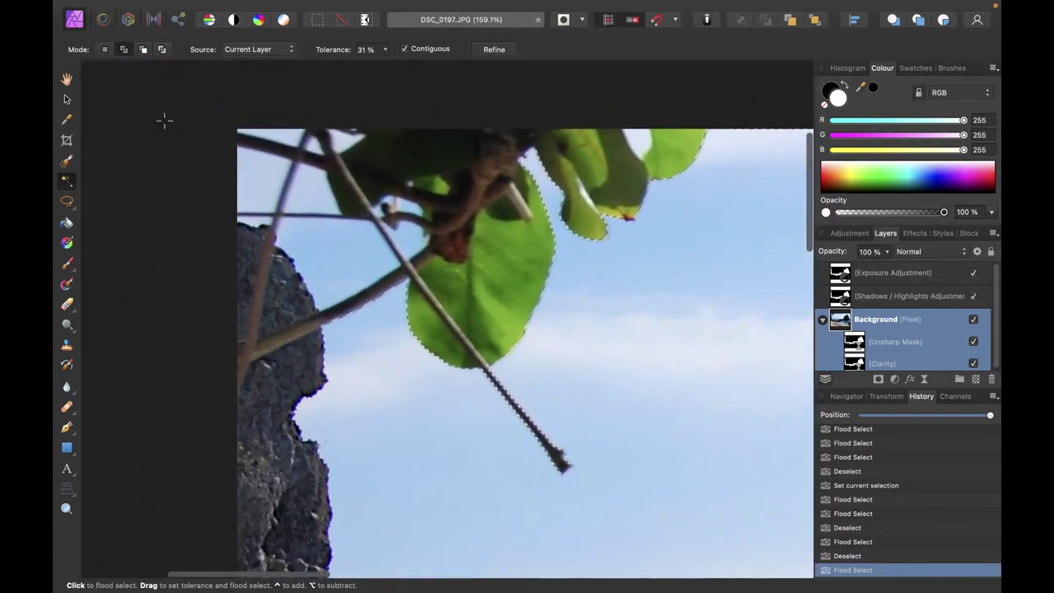
left_click(344, 253, "shift")
left_click(409, 237, "shift")
left_click(306, 195, "shift")
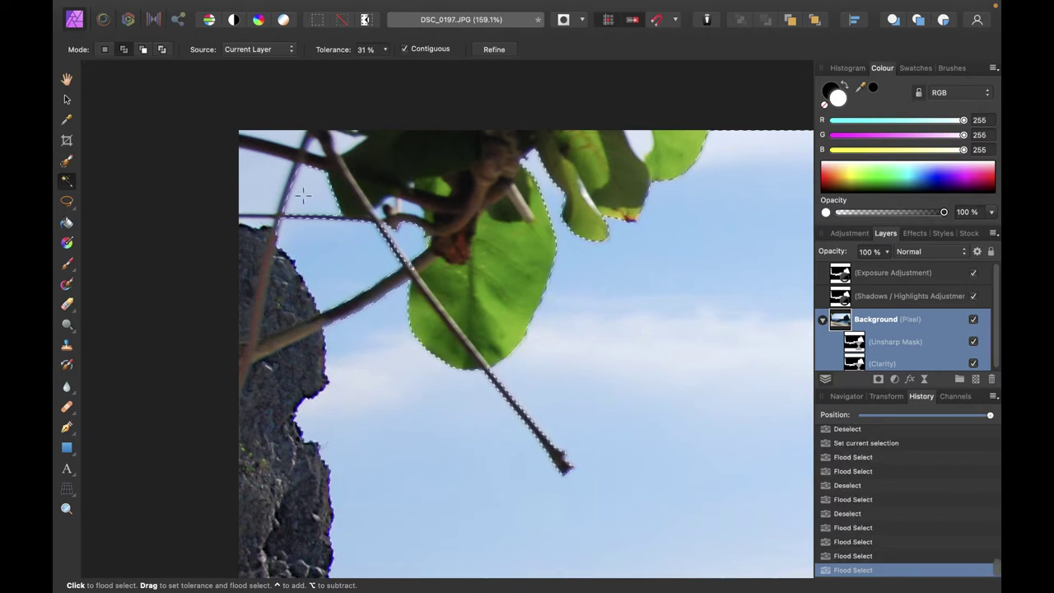
left_click(264, 185, "shift")
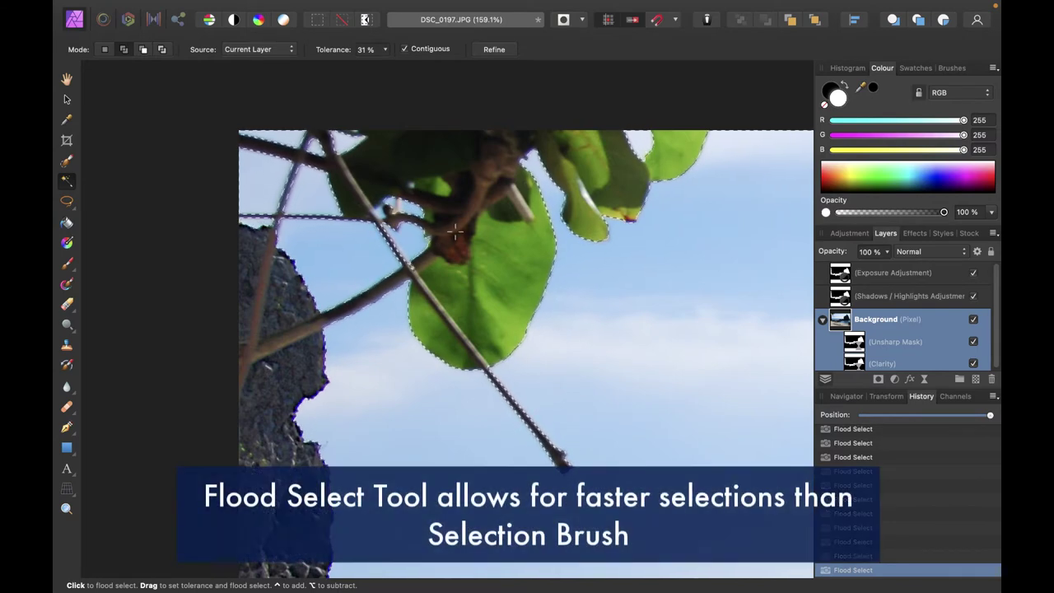
- Add a Brightness / Contrast adjustment to the selected sky, lower its brightness slightly, and deselect
scroll(456, 233, "right", 2)
scroll(455, 233, "down", 5)
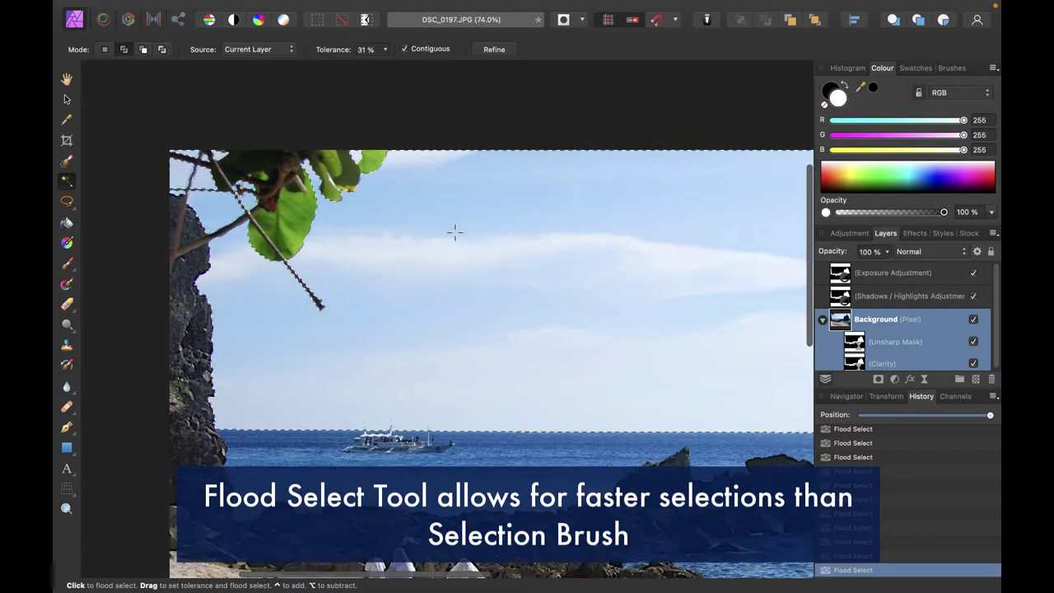
scroll(455, 233, "down", 2)
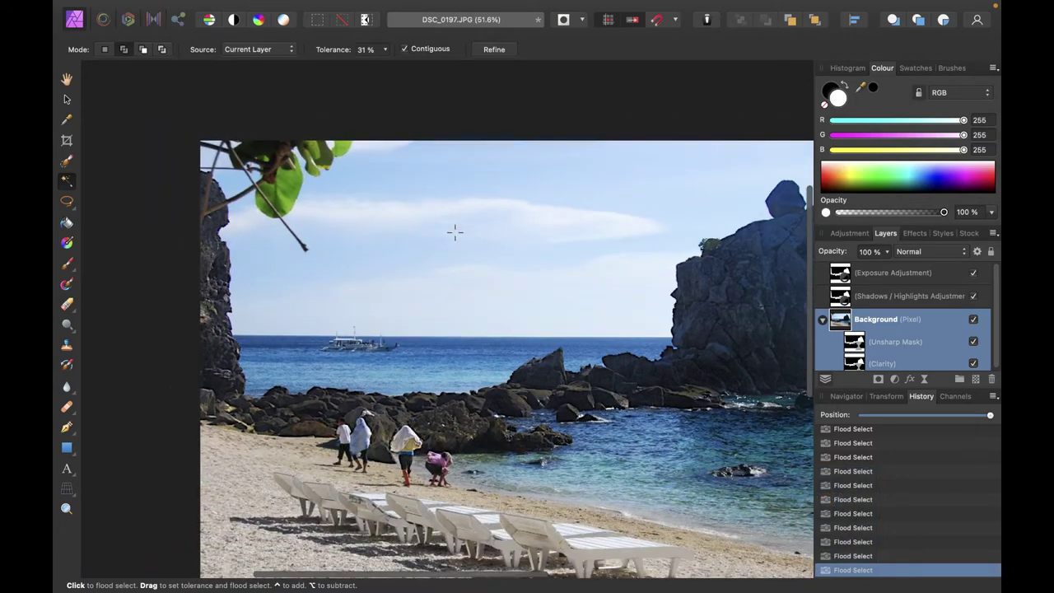
scroll(455, 233, "down", 2)
scroll(455, 233, "up", 1)
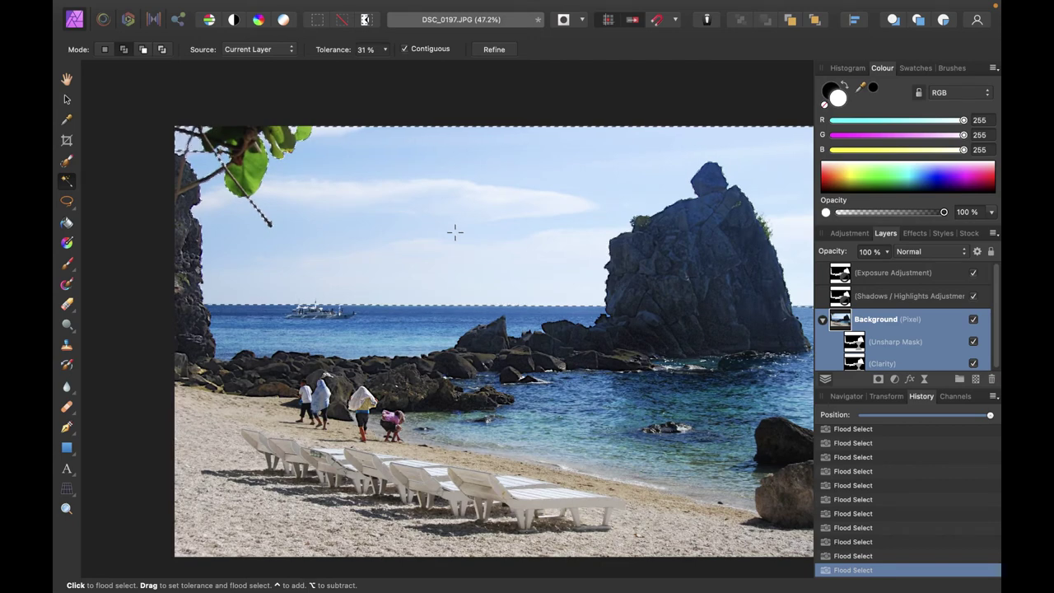
scroll(455, 233, "right", 3)
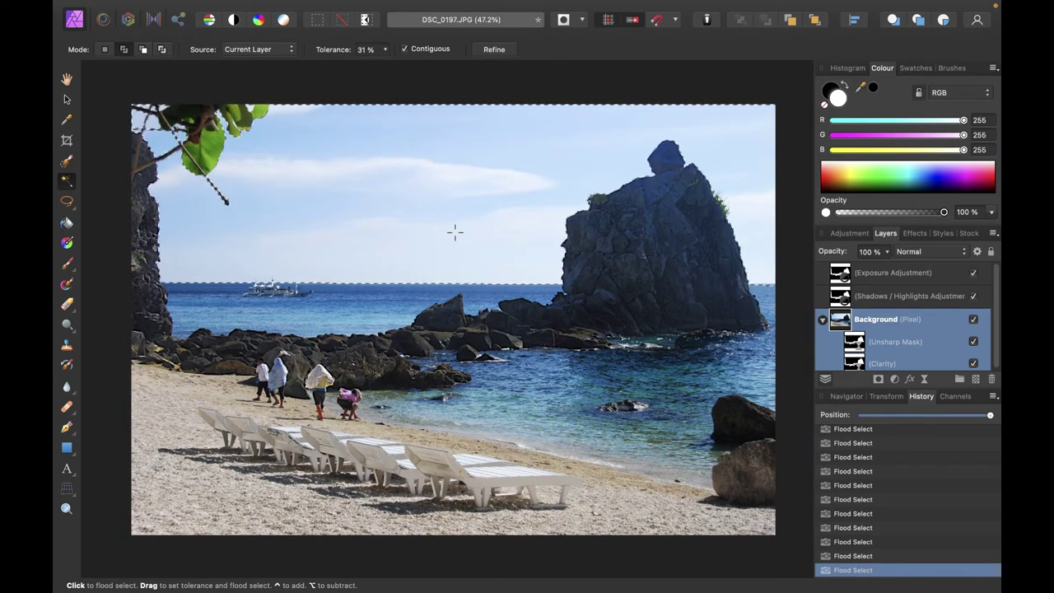
scroll(874, 346, "down", 1)
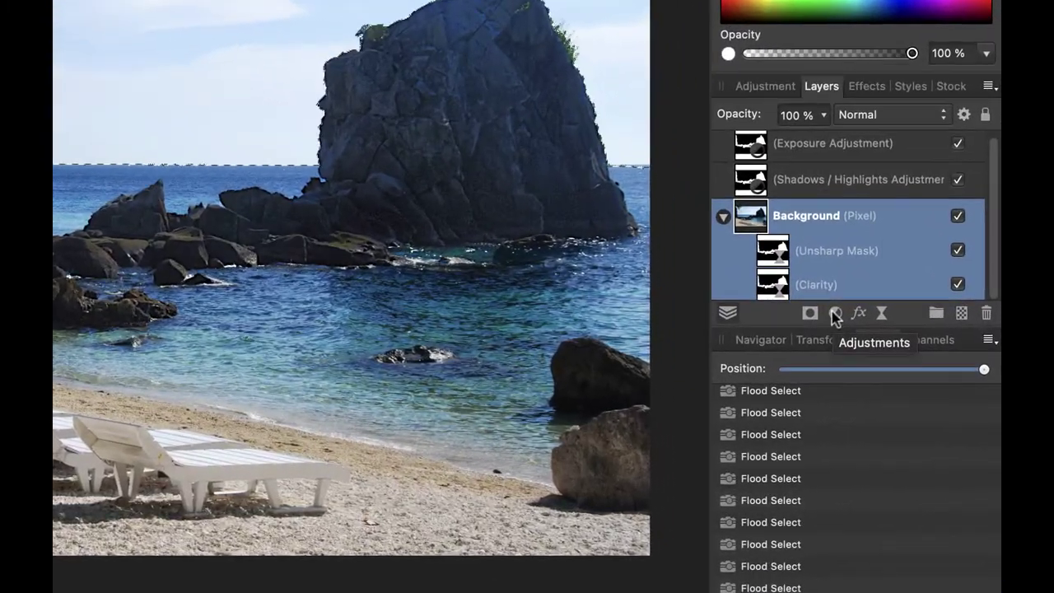
left_click(834, 314)
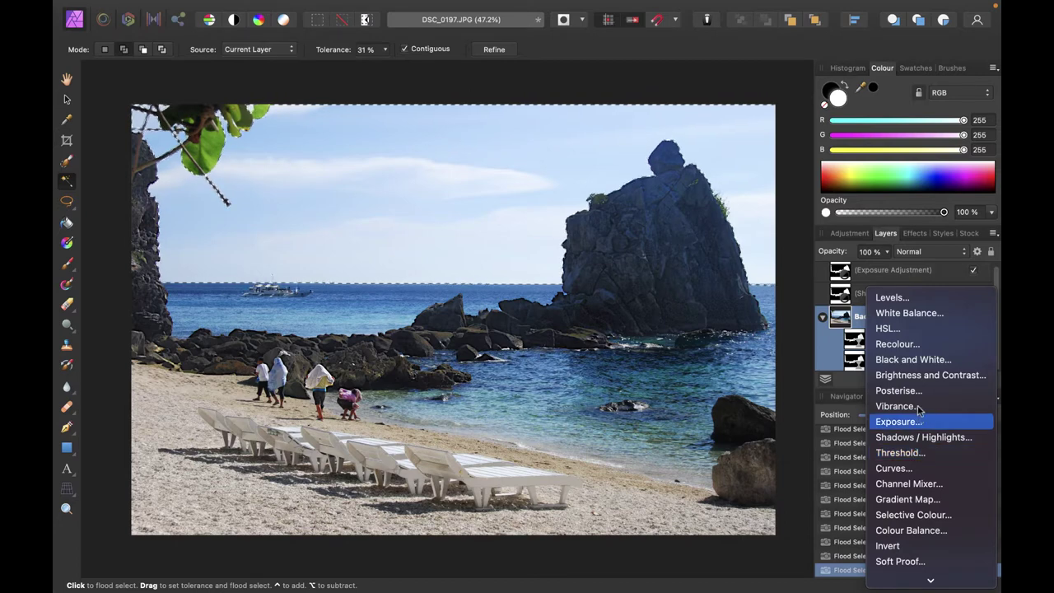
left_click(914, 375)
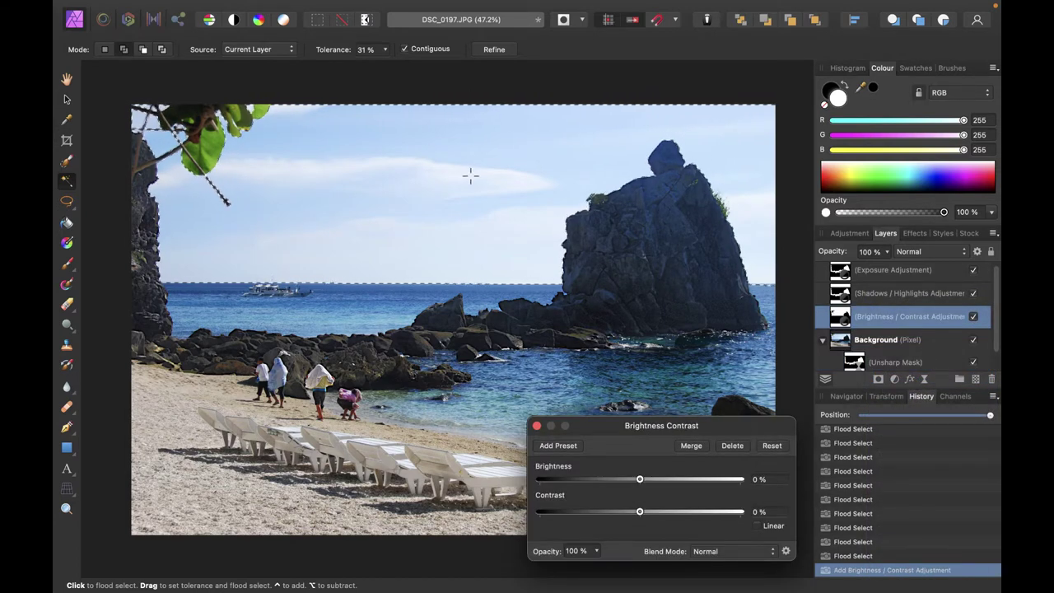
left_click_drag(640, 481, 617, 492)
left_click(536, 424)
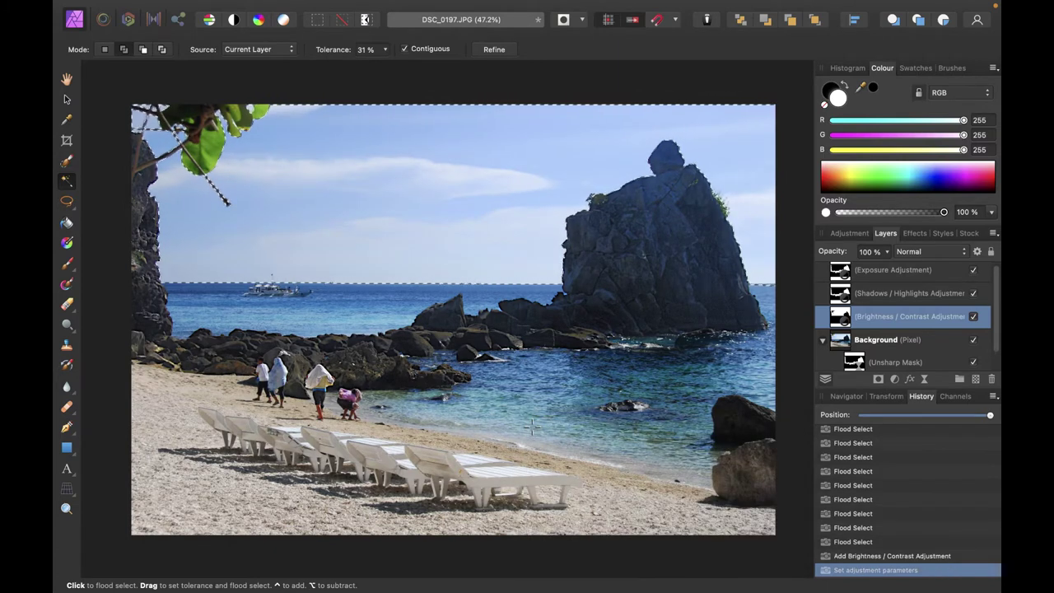
key("super+d")
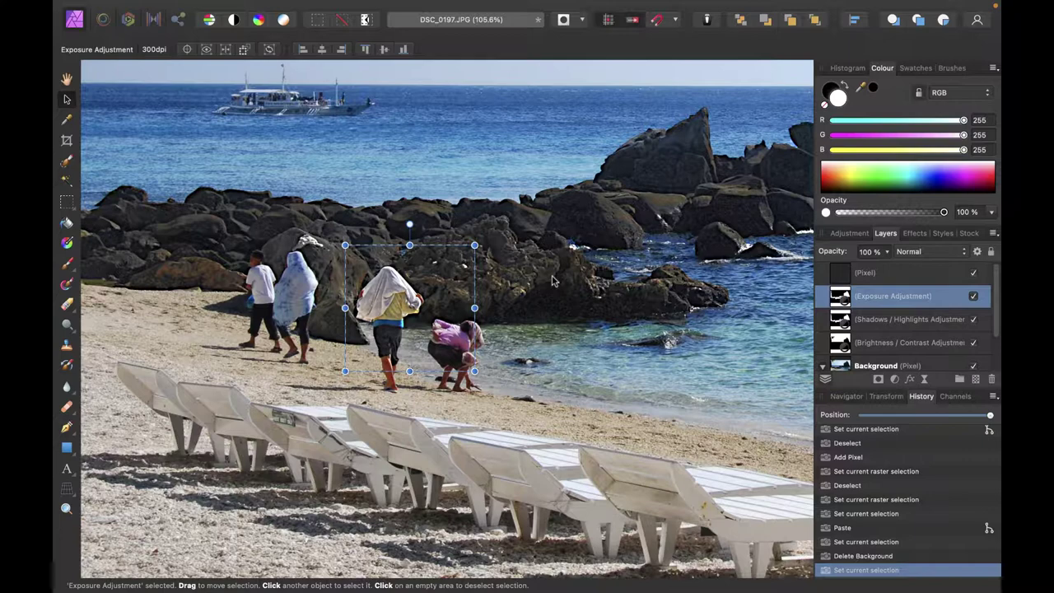
- Draw a rectangular marquee selection around the standing person in the white head covering and the crouching person beside them
key("super+d")
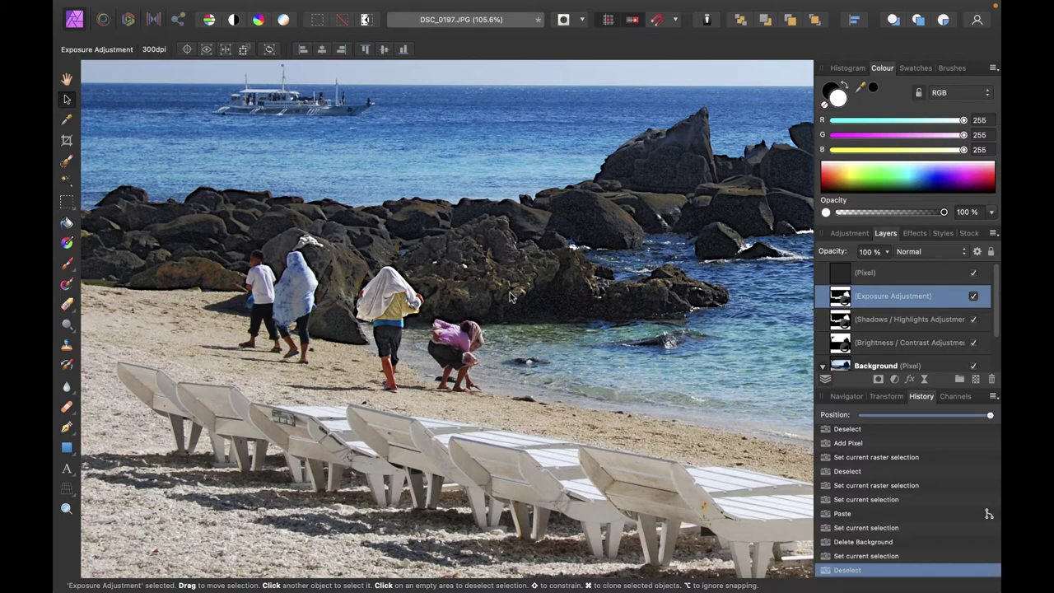
scroll(453, 333, "up", 5)
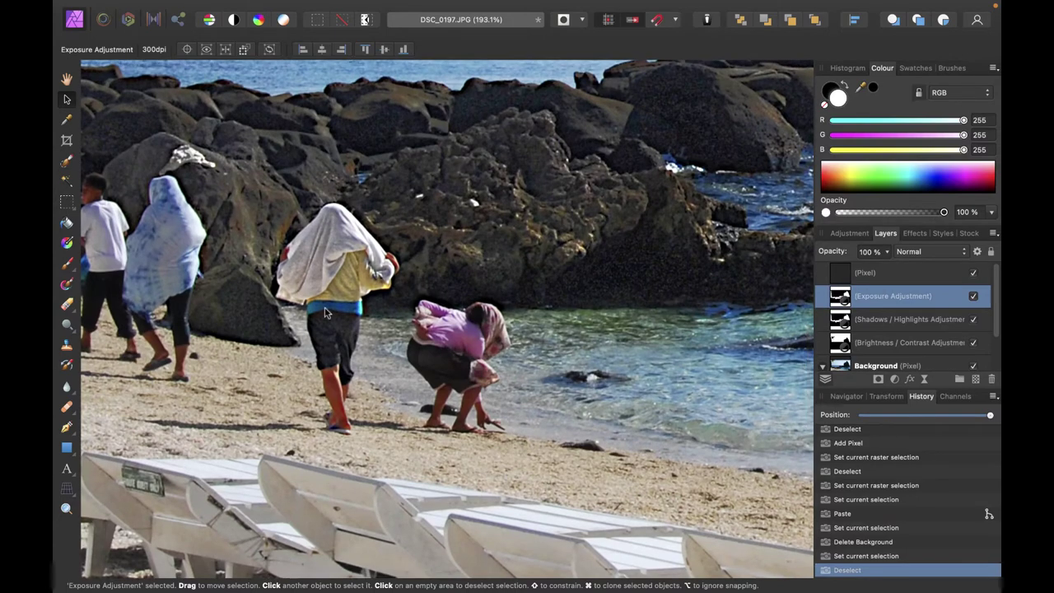
scroll(370, 322, "down", 2)
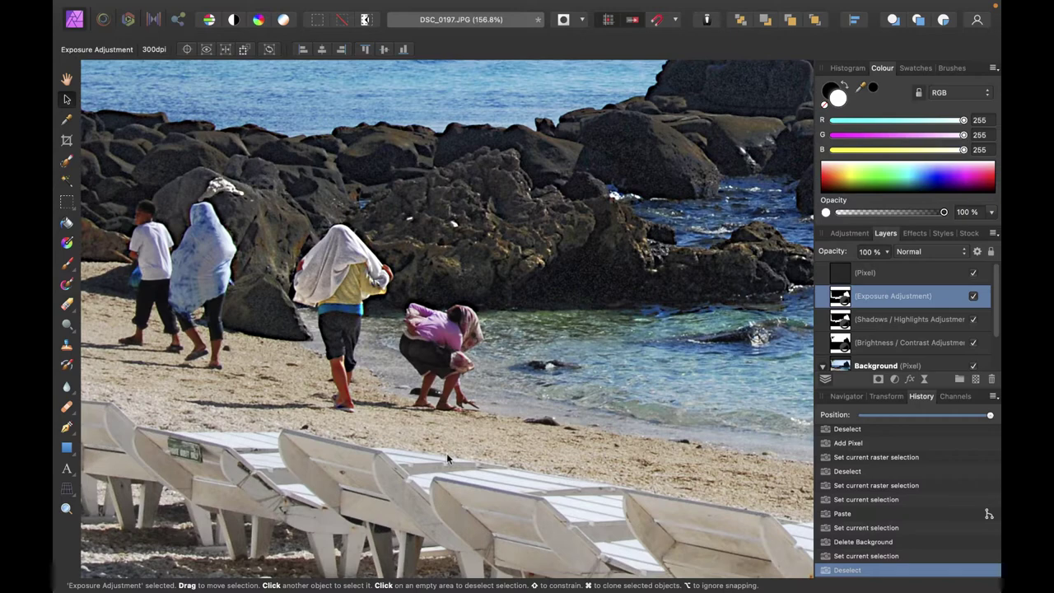
scroll(329, 330, "down", 2)
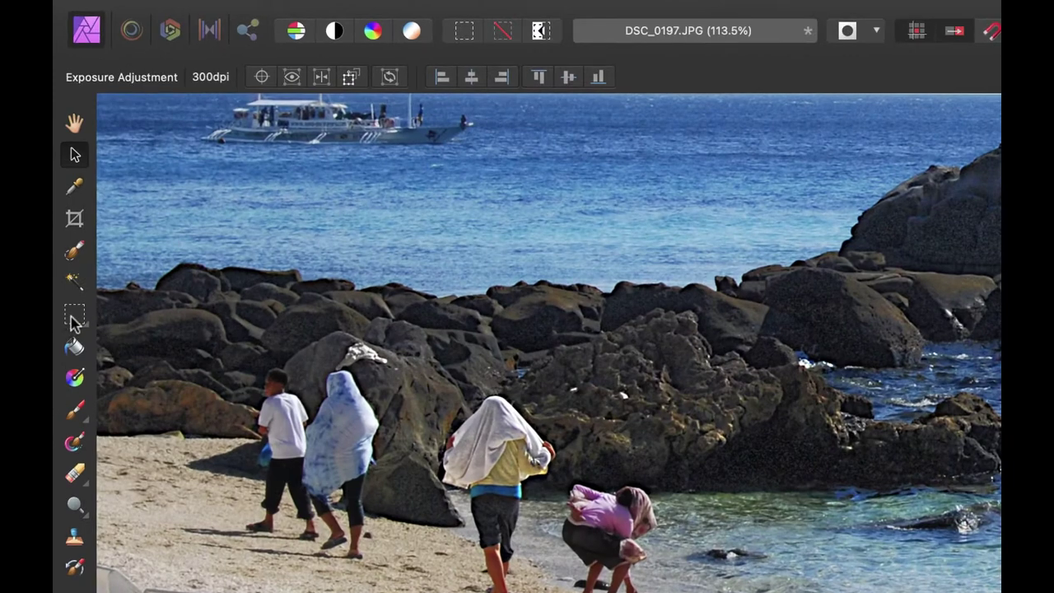
left_click(74, 316)
left_click_drag(421, 360, 700, 592)
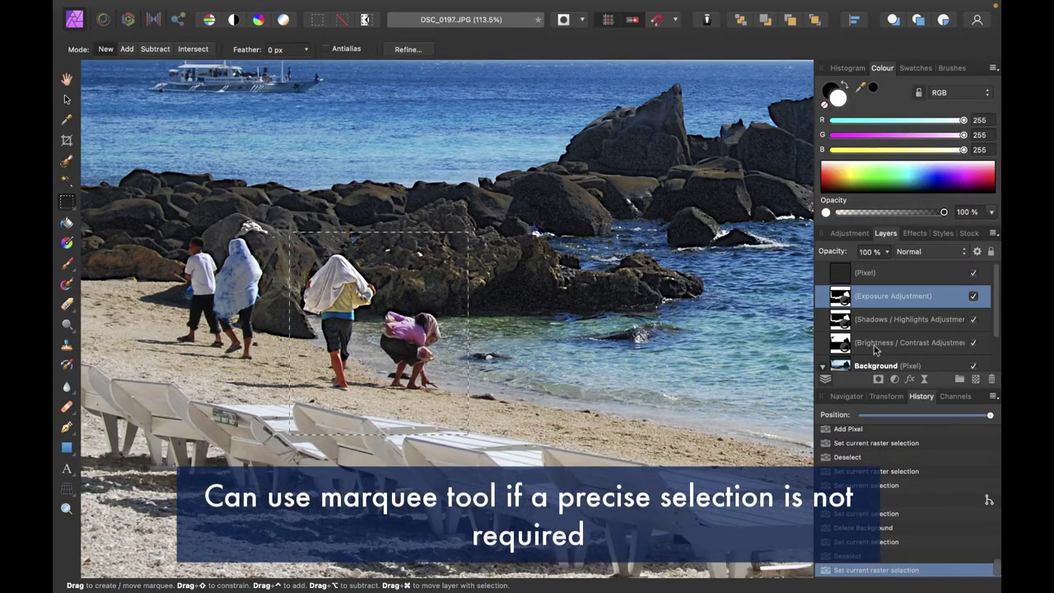
scroll(874, 350, "down", 3)
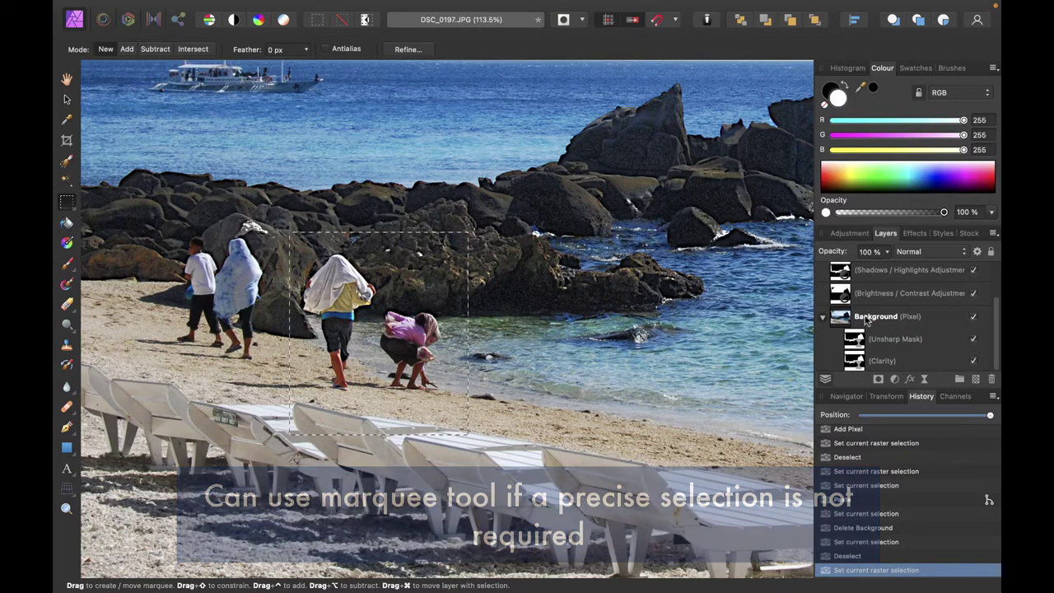
- Add an HSL adjustment above the Background layer for the marquee area and raise the yellows' saturation shift to about 34%
left_click(864, 318)
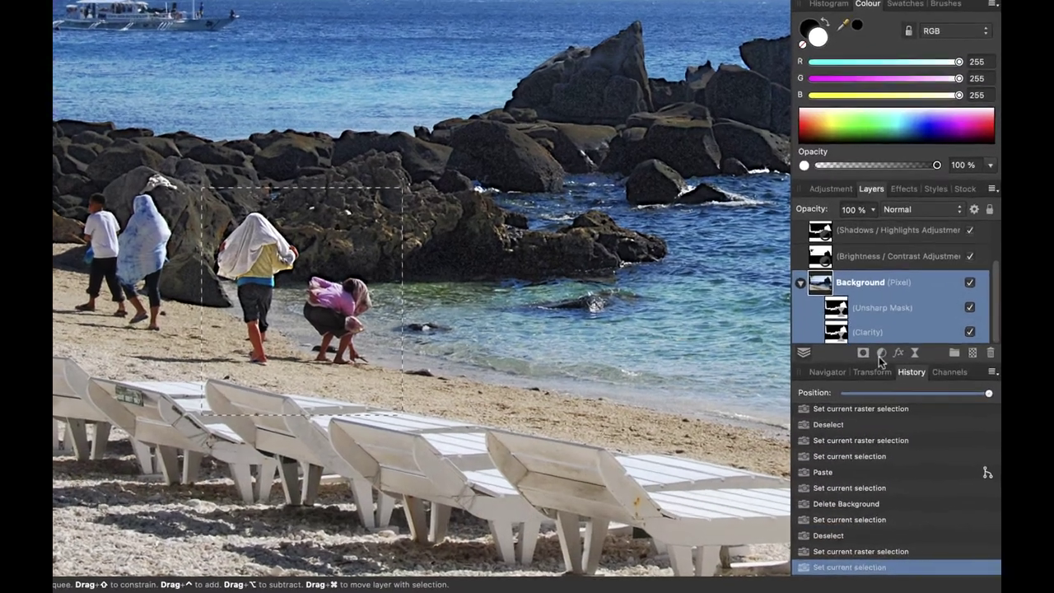
left_click(880, 354)
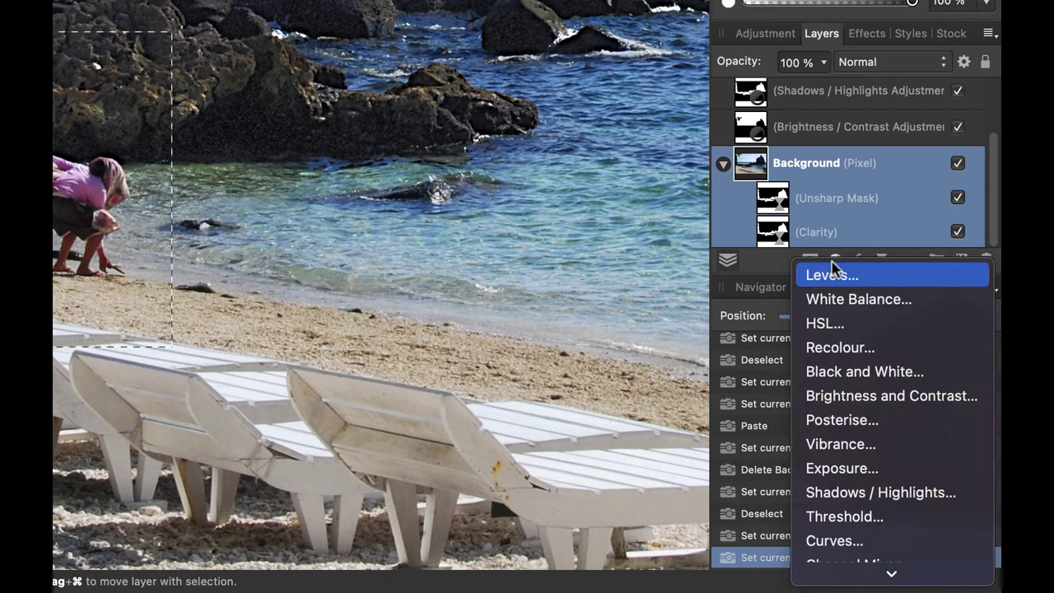
left_click(839, 323)
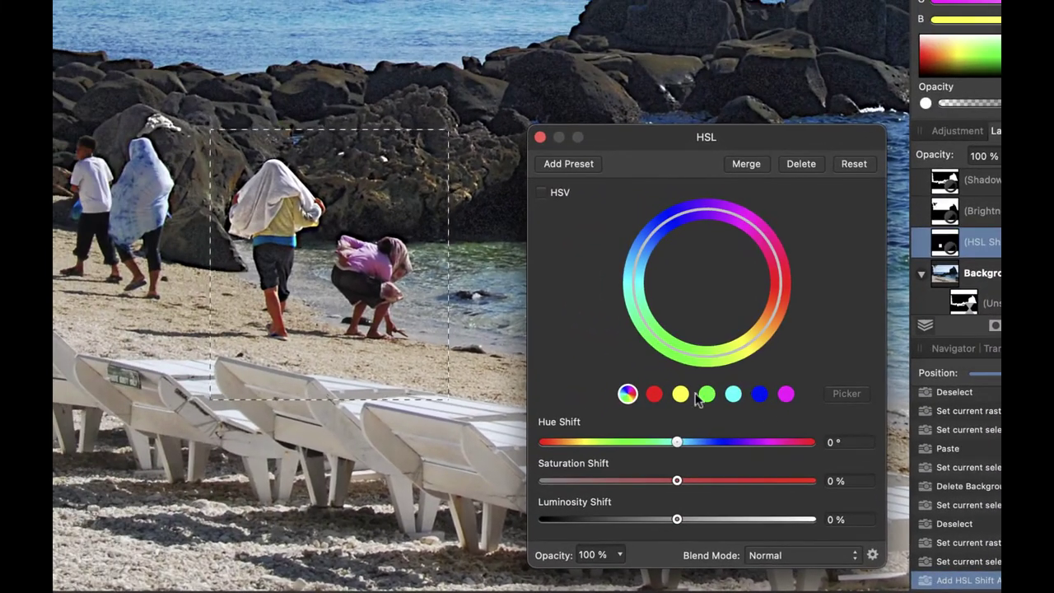
left_click(681, 395)
left_click_drag(678, 480, 722, 480)
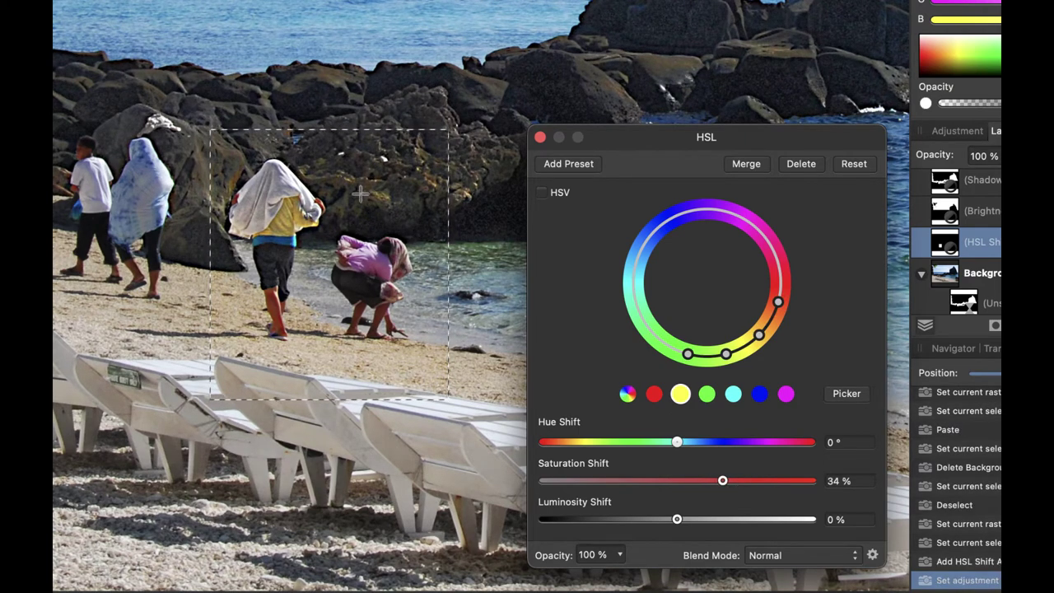
mouse_move(722, 480)
left_mouse_down()
mouse_move(673, 481)
mouse_move(735, 480)
mouse_move(668, 480)
mouse_move(717, 489)
left_mouse_up()
- Raise the saturation shift of the magentas in the same HSL adjustment and close its settings
left_click(785, 394)
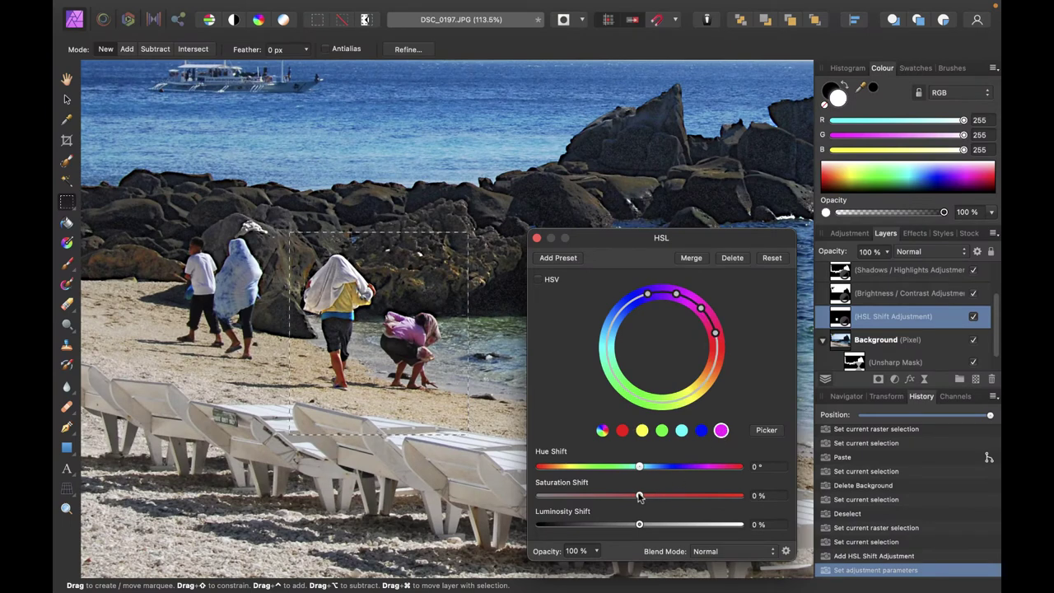
left_click_drag(635, 498, 692, 499)
left_click(536, 239)
scroll(397, 301, "up", 5)
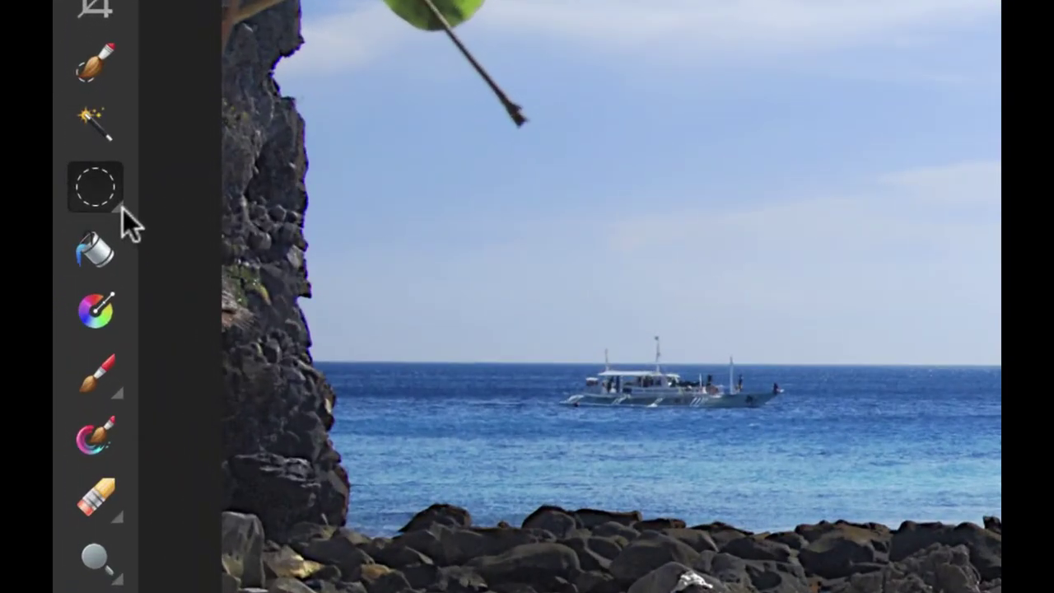
- Switch from the Elliptical Marquee Tool to the Freehand Selection Tool
left_click(113, 207)
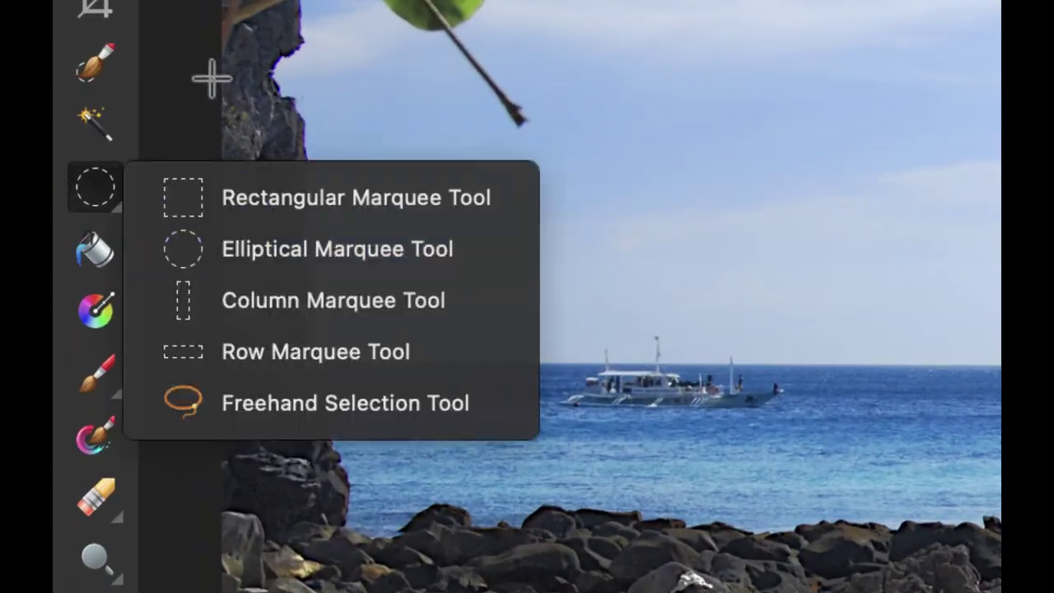
left_click(170, 94)
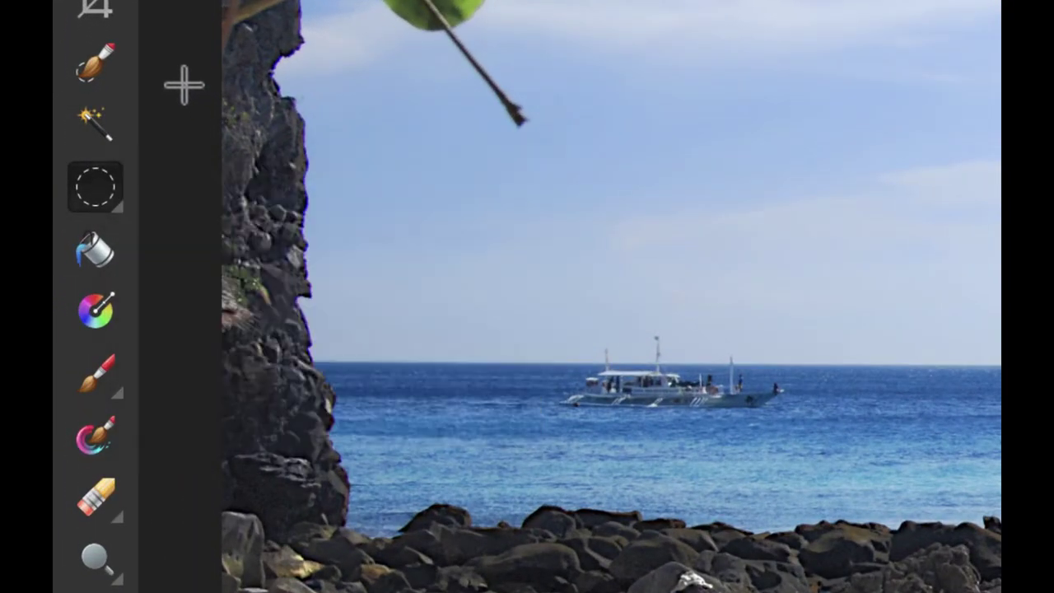
left_click(126, 213)
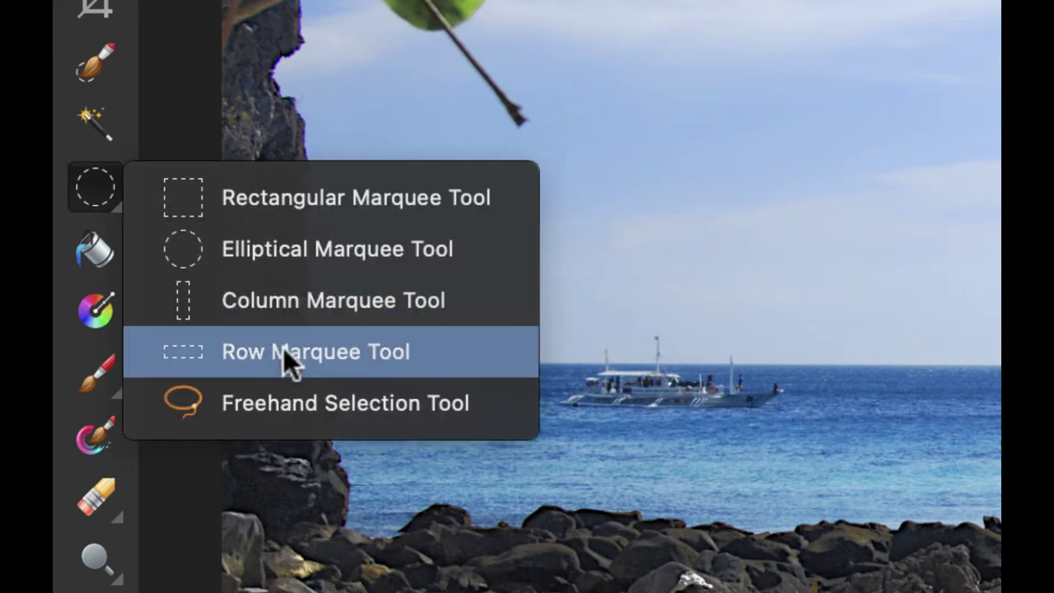
left_click(273, 402)
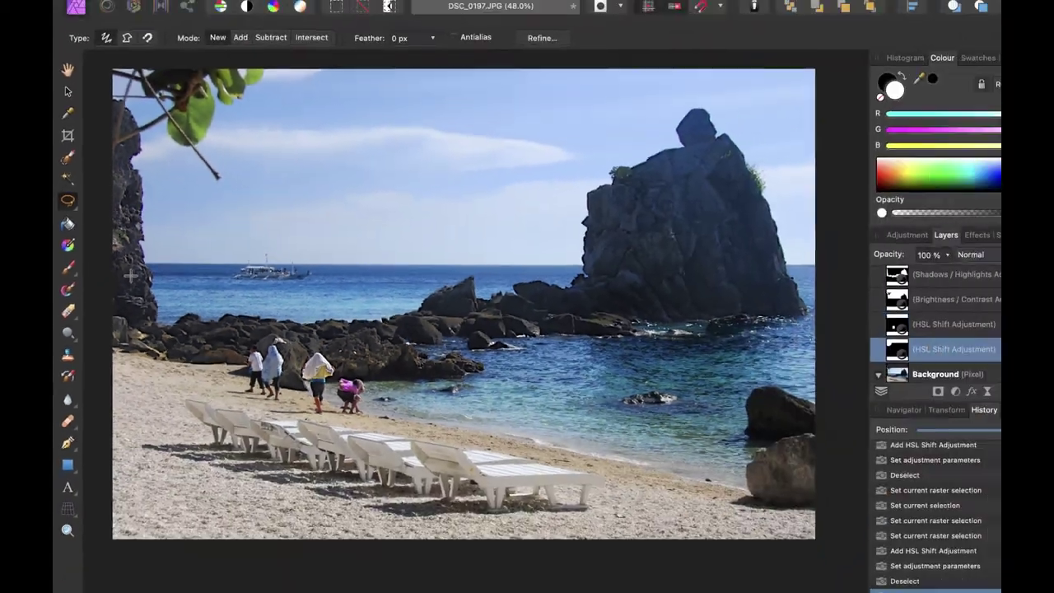
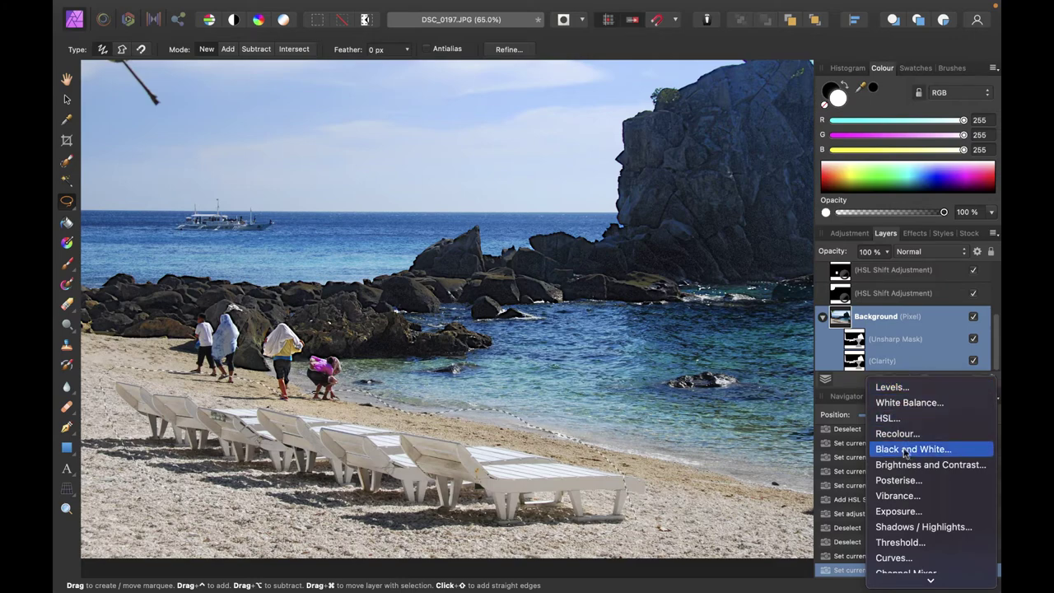
- Add a Brightness / Contrast adjustment to the freehand-selected beach area and set its brightness to -36%
left_click(906, 464)
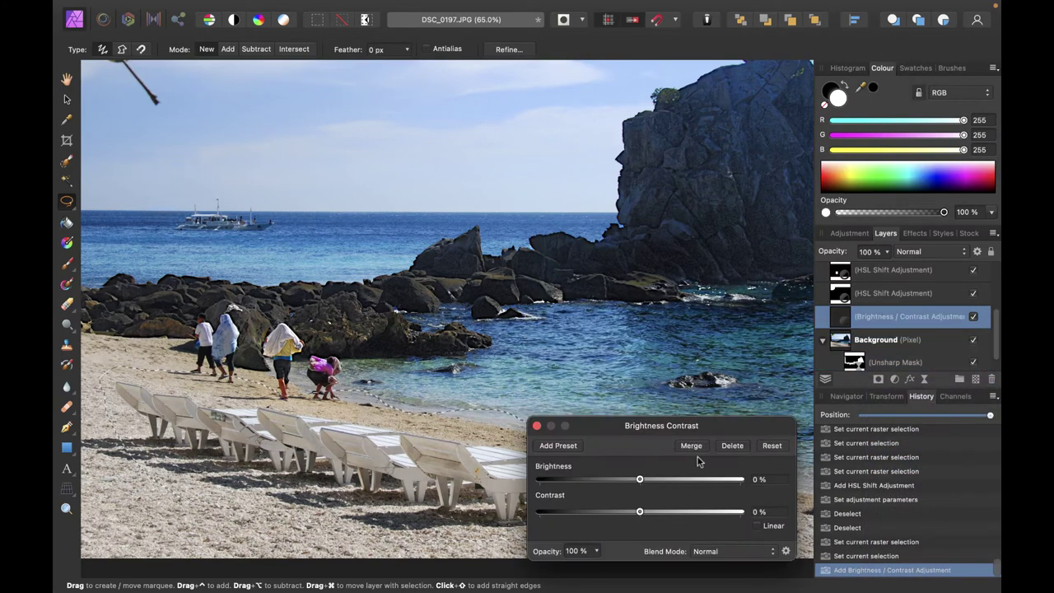
left_click_drag(636, 480, 604, 480)
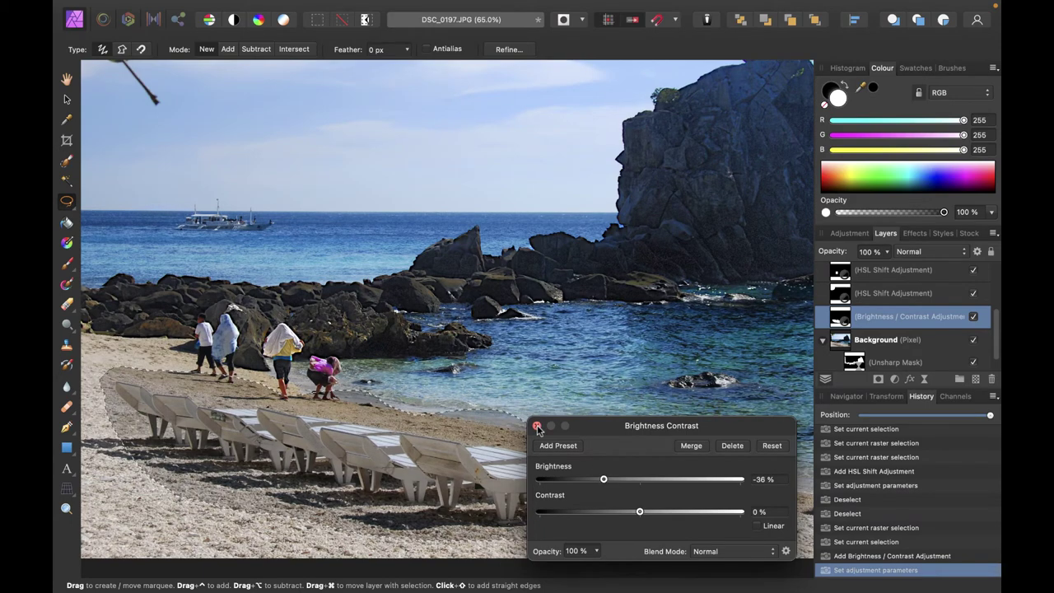
left_click(537, 427)
- Undo the last brightness change and deselect the beach area
key("super+z")
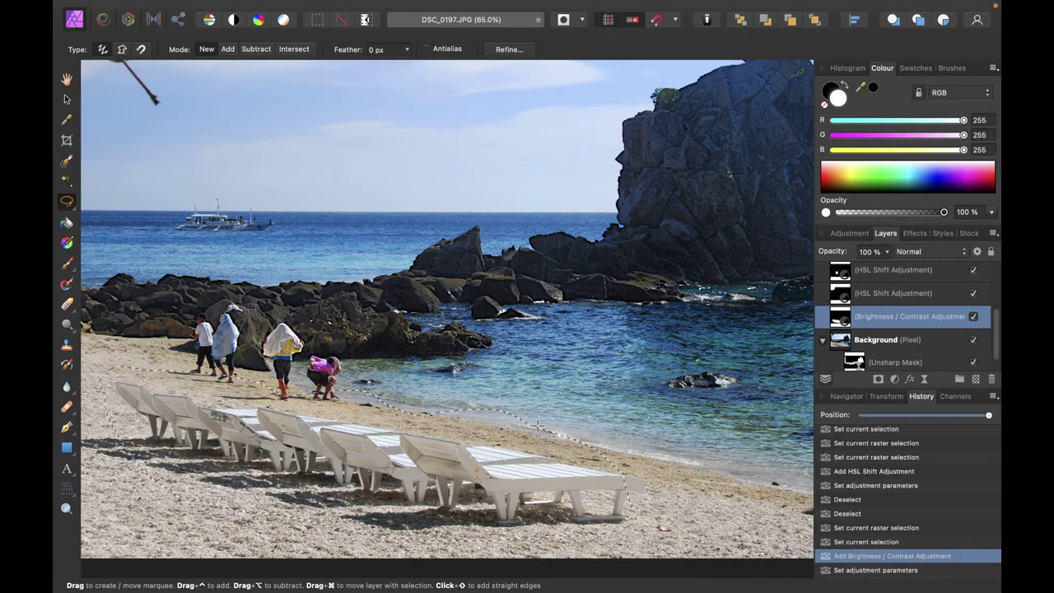
key("super+d")
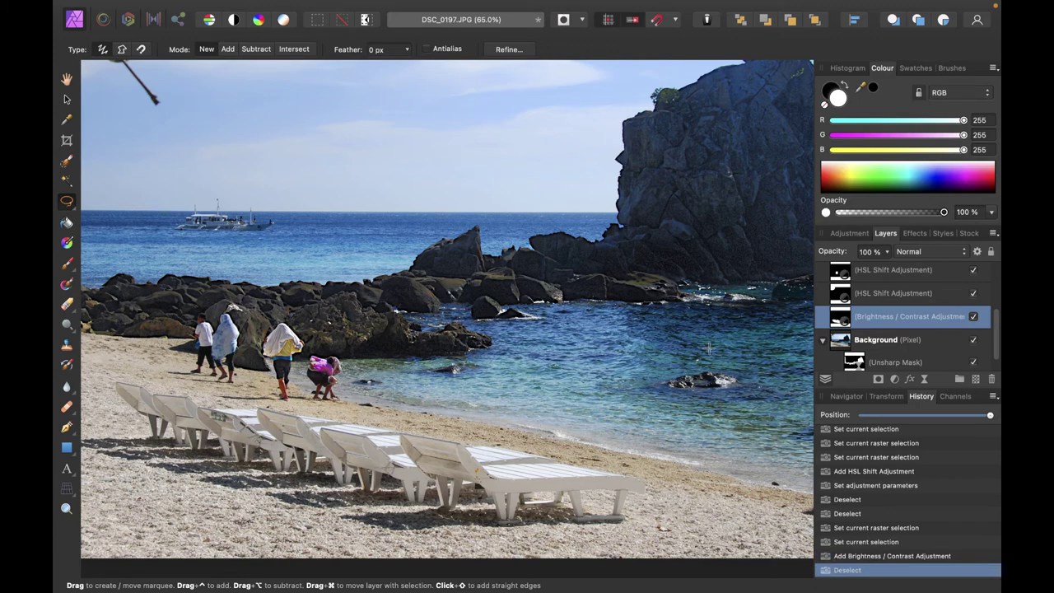
- On the Background layer, use the Polygonal freehand type to trace the upper edge of the sun lounger row with magnetic segments
left_click(869, 343)
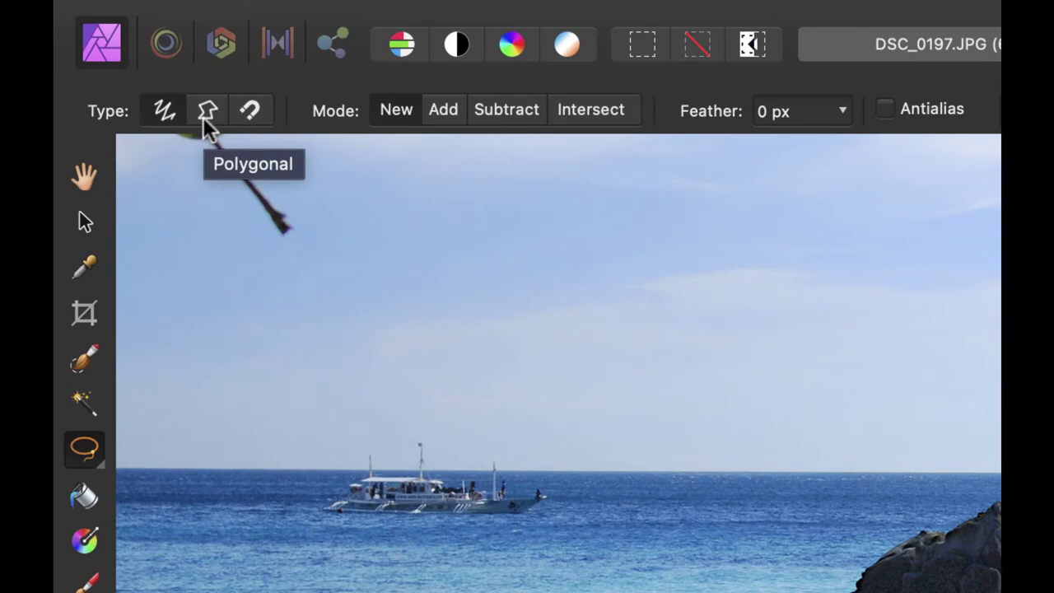
left_click(206, 115)
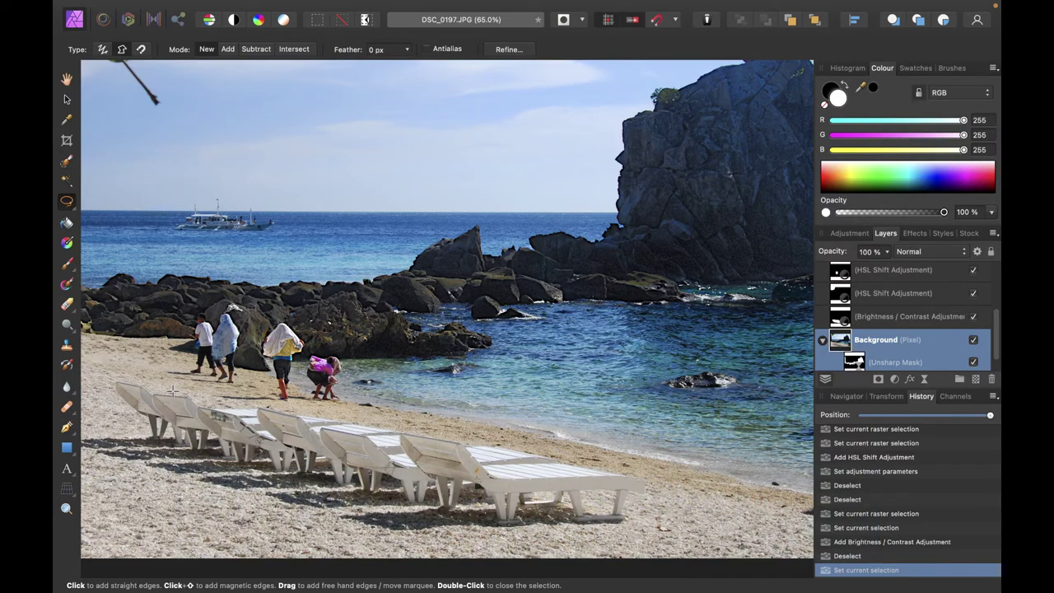
left_click(172, 390)
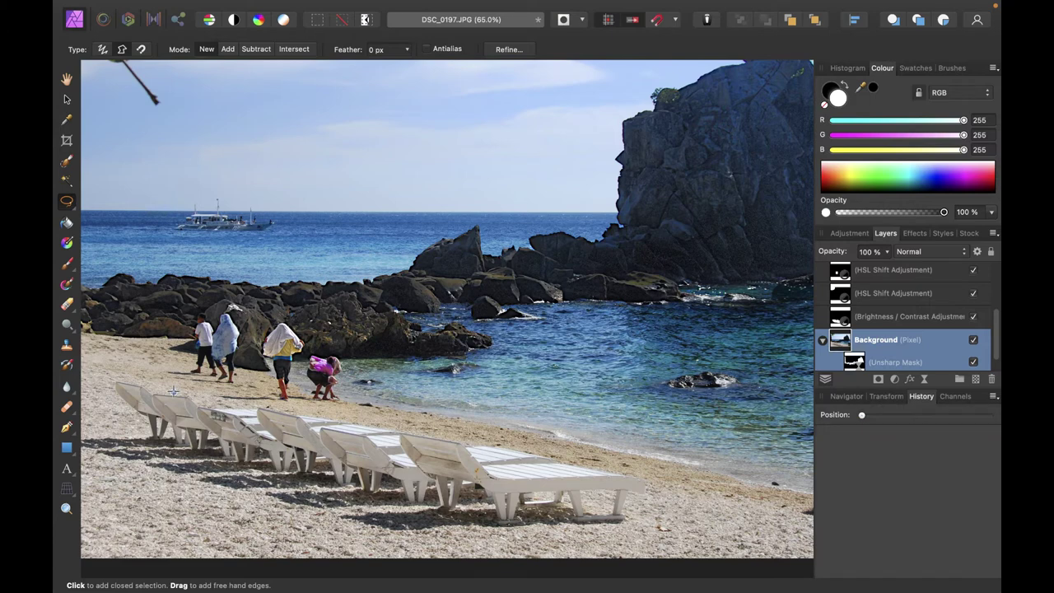
left_click(173, 391)
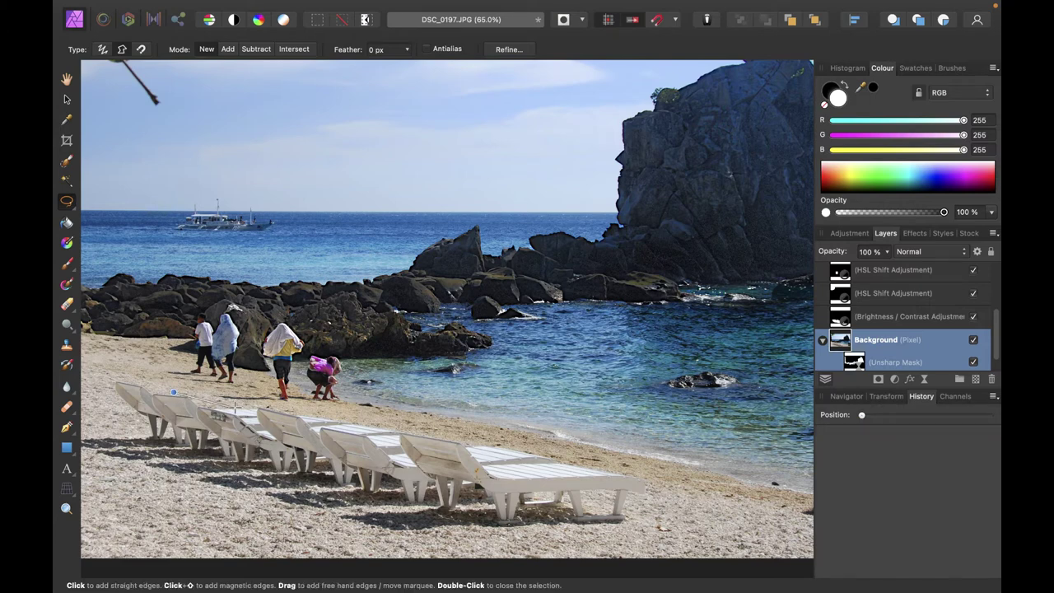
left_click(267, 409, "shift")
left_click(298, 412, "shift")
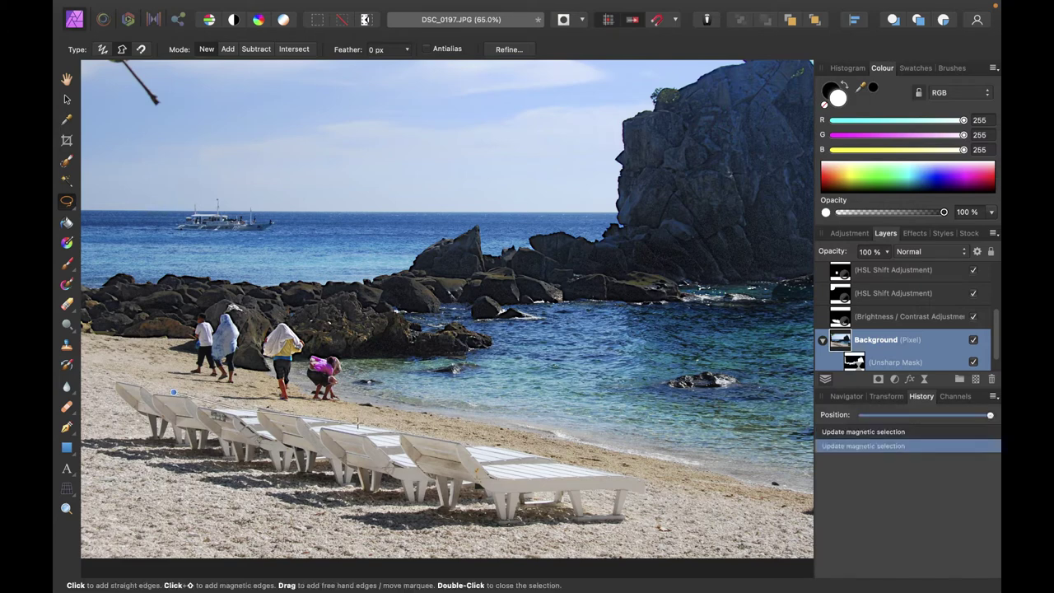
left_click(357, 423, "shift")
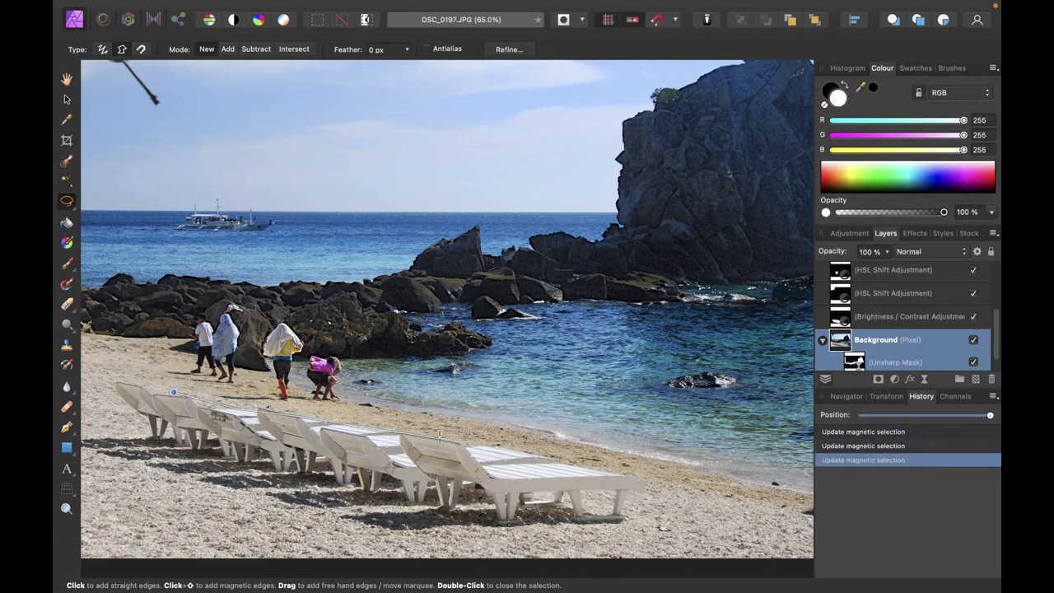
left_click(440, 436, "shift")
left_click(520, 451, "shift")
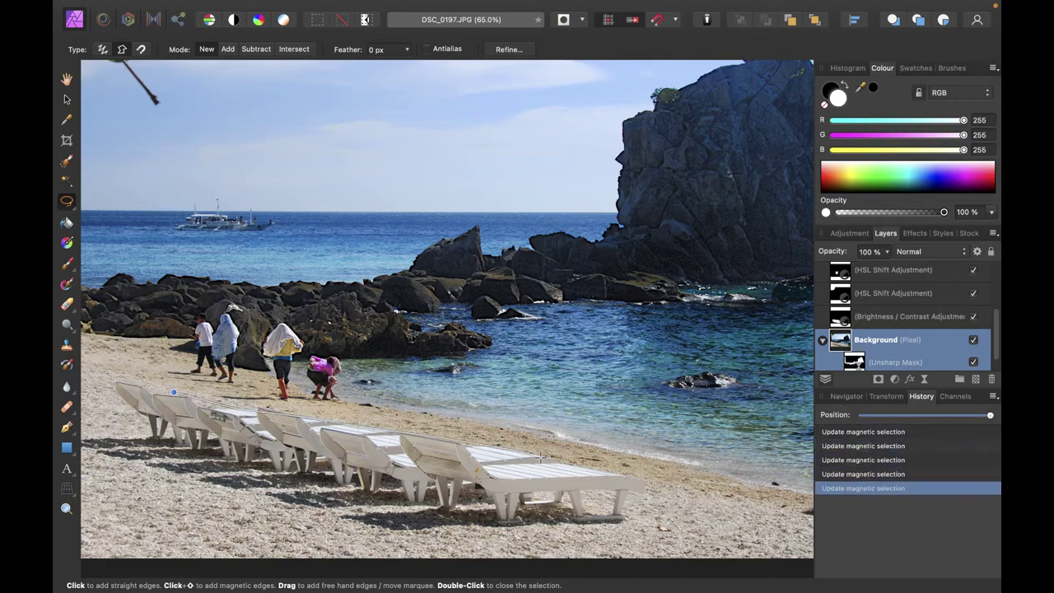
- Continue the magnetic outline around the nearest lounger's foot end, back along its underside, and close the selection at the starting point
left_click(618, 473, "shift")
left_click(632, 490, "shift")
left_click(559, 492, "shift")
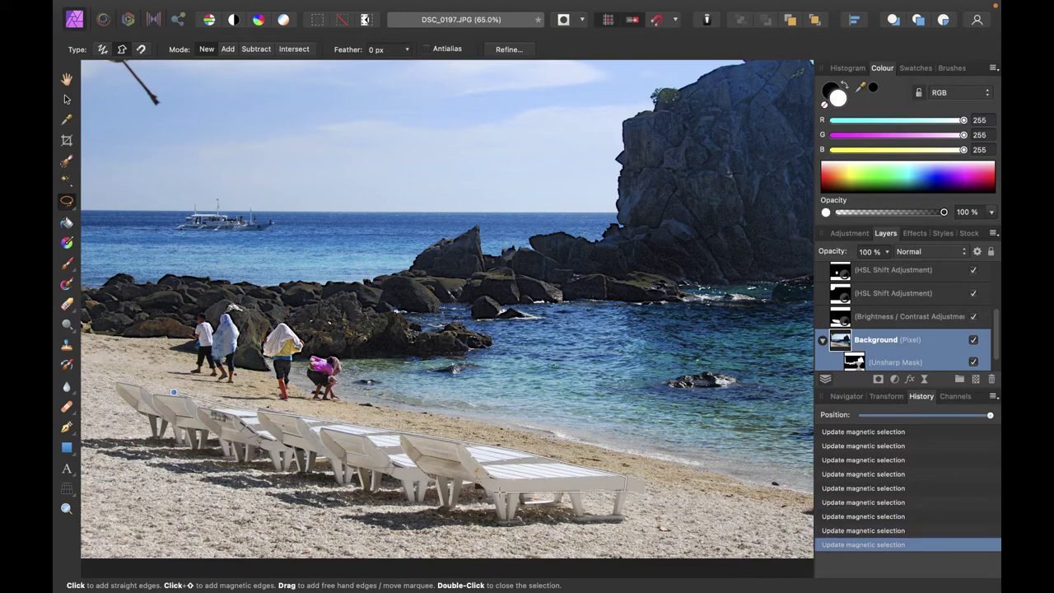
left_click(478, 486, "shift")
left_click(173, 392)
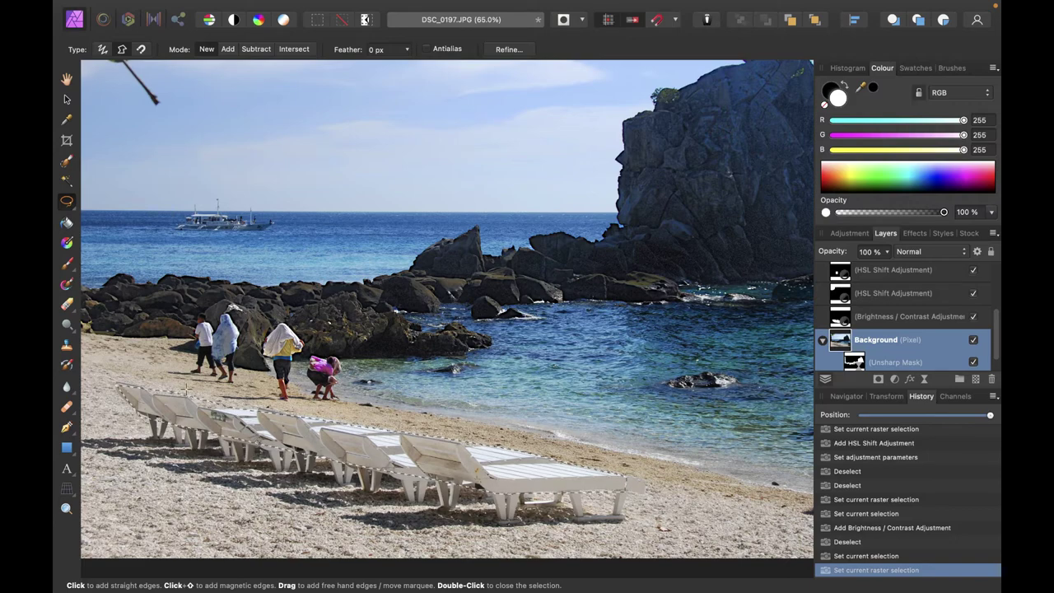
- Add a Brightness / Contrast adjustment to the selected loungers and lower its brightness slightly
left_click(892, 379)
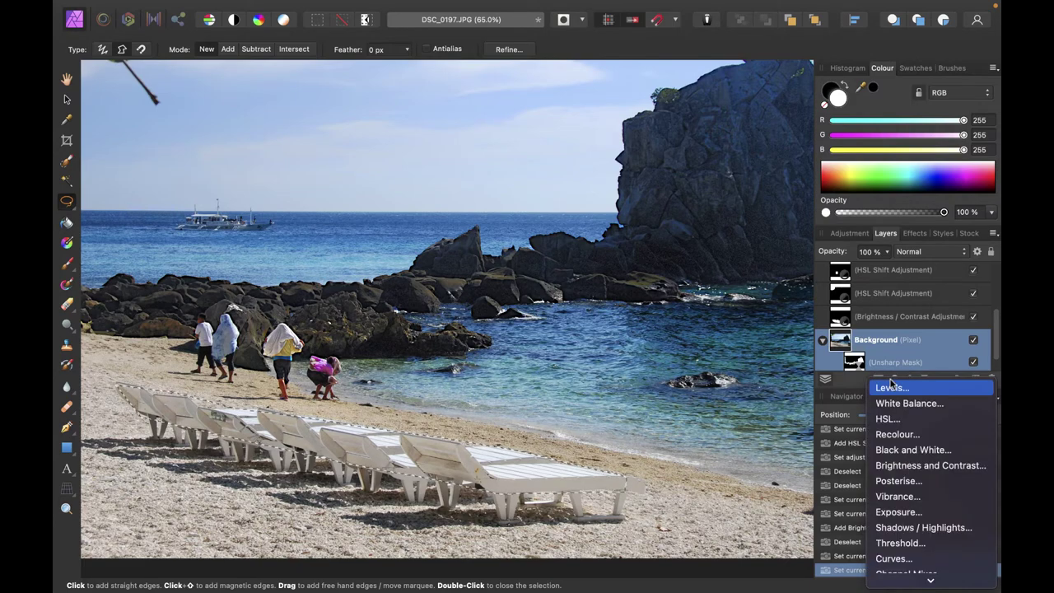
left_click(900, 466)
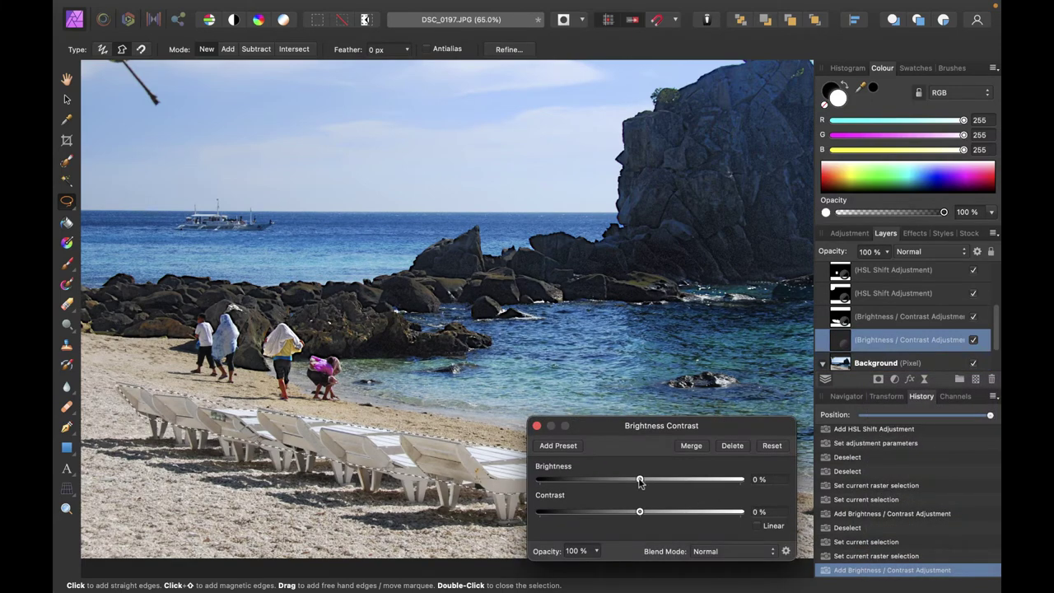
mouse_move(639, 480)
left_mouse_down()
mouse_move(650, 481)
mouse_move(622, 486)
left_mouse_up()
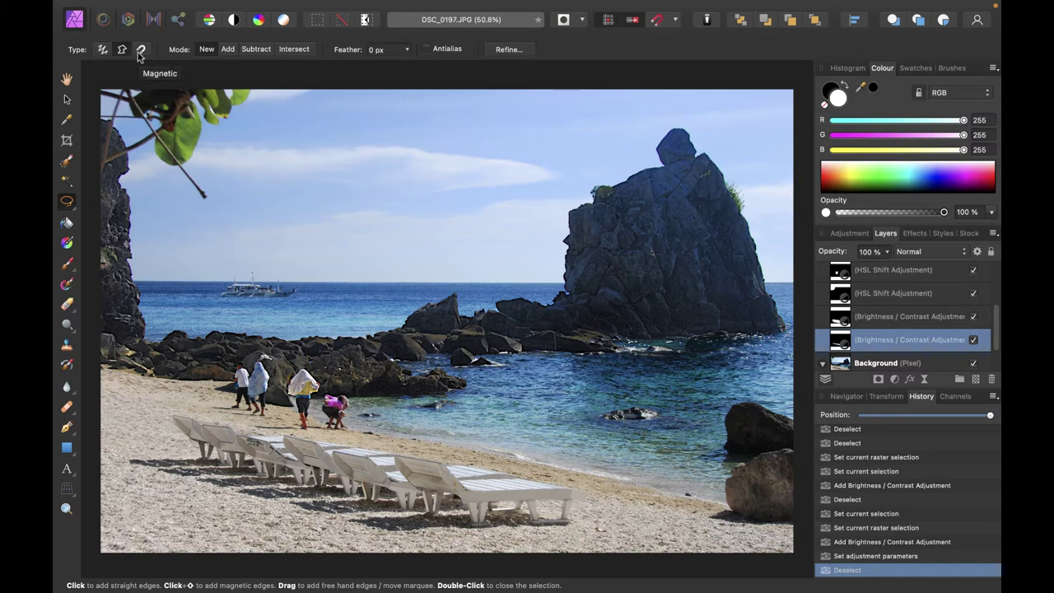
- Try to outline the tops of the sun loungers with the freehand selection set to the Magnetic type
left_click(140, 51)
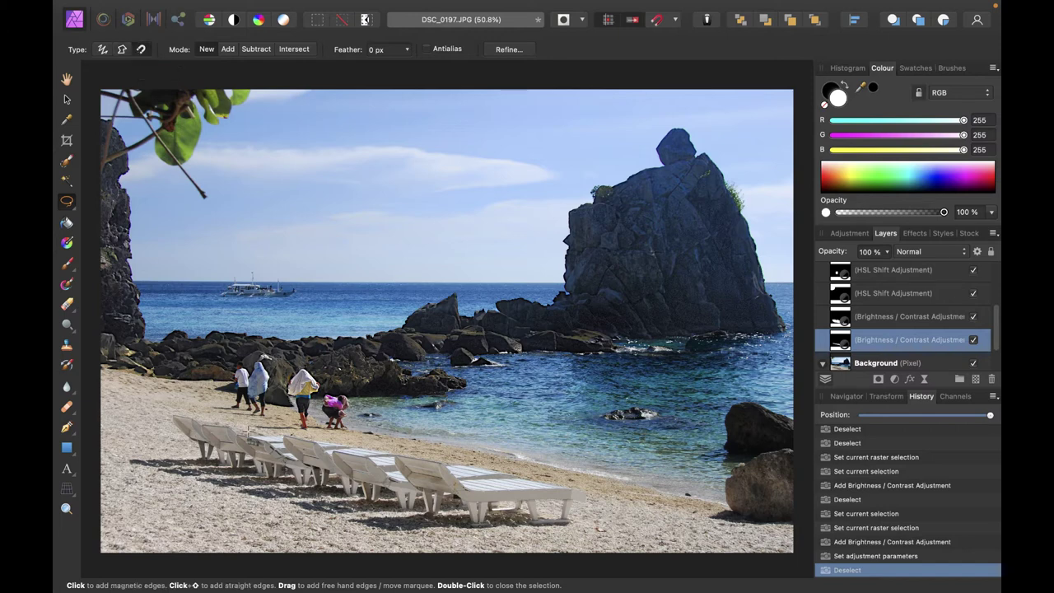
left_click(247, 432)
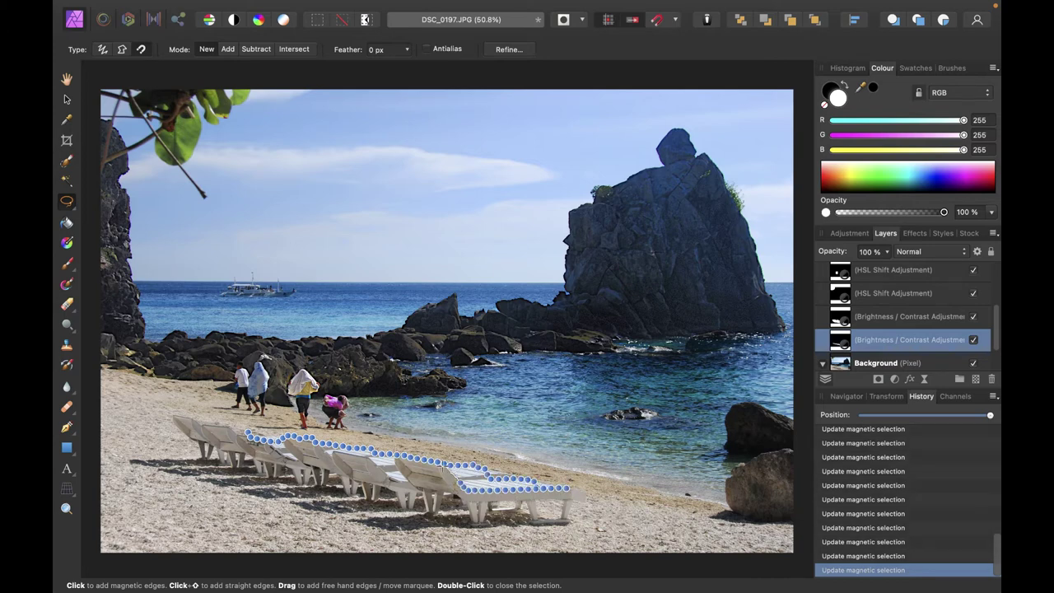
left_click(402, 461)
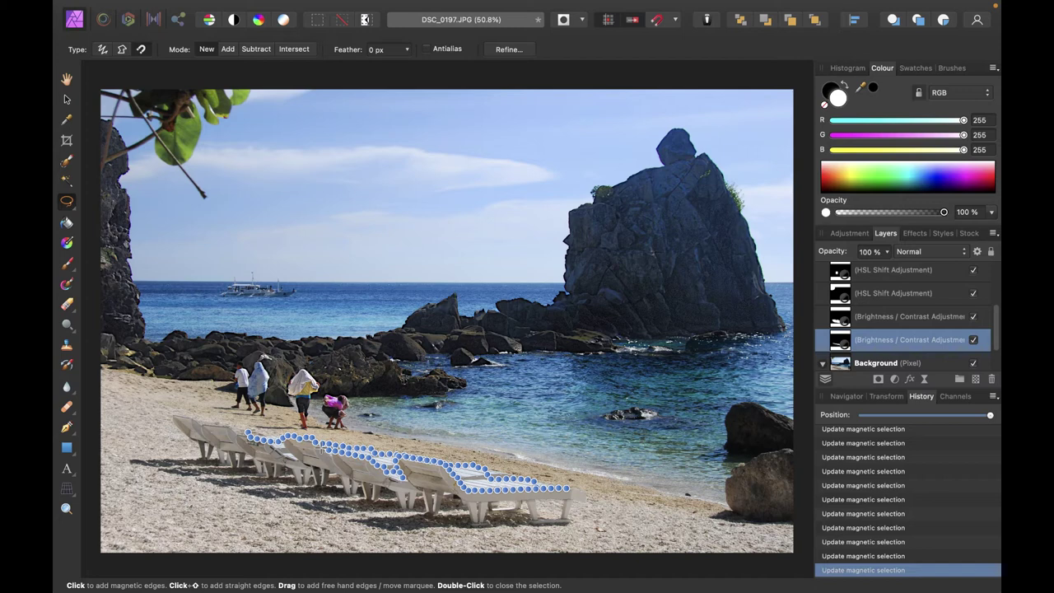
key("Escape")
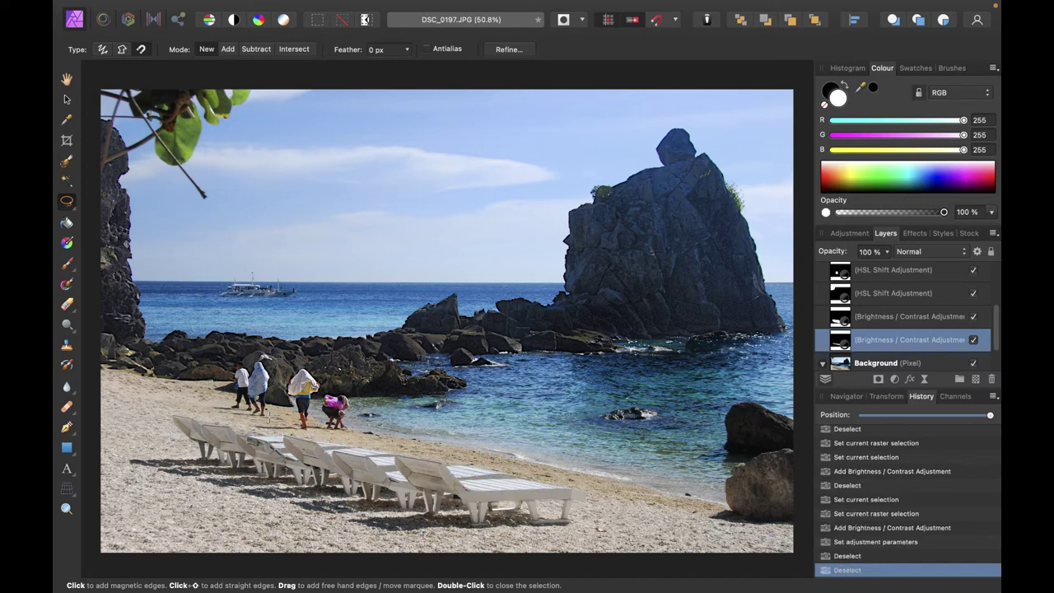
- Move the beach photo's history position back slightly to review the edits
scroll(268, 418, "down", 2)
scroll(268, 419, "up", 3)
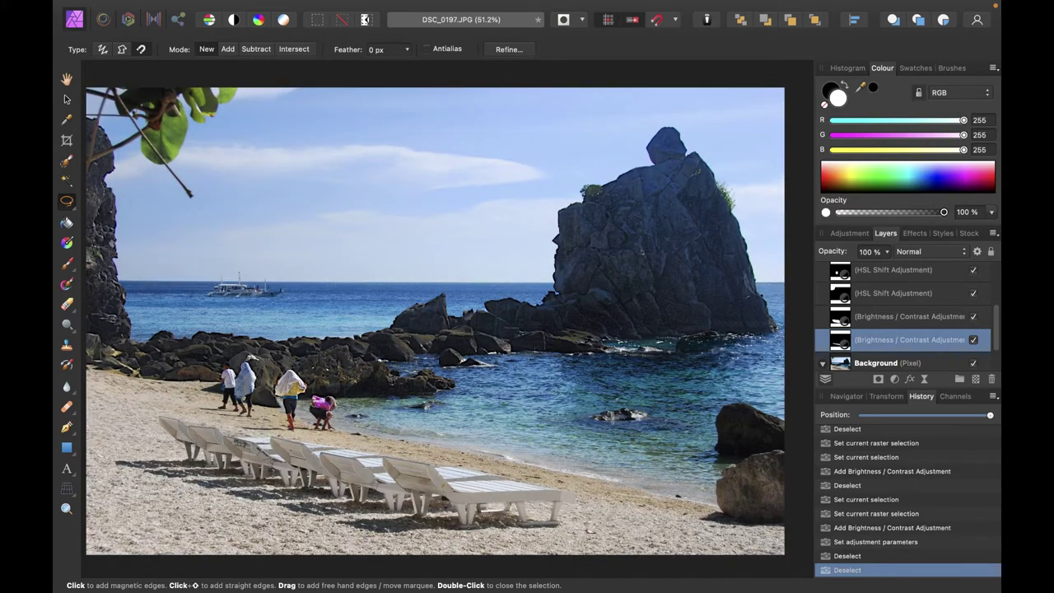
scroll(585, 442, "down", 1)
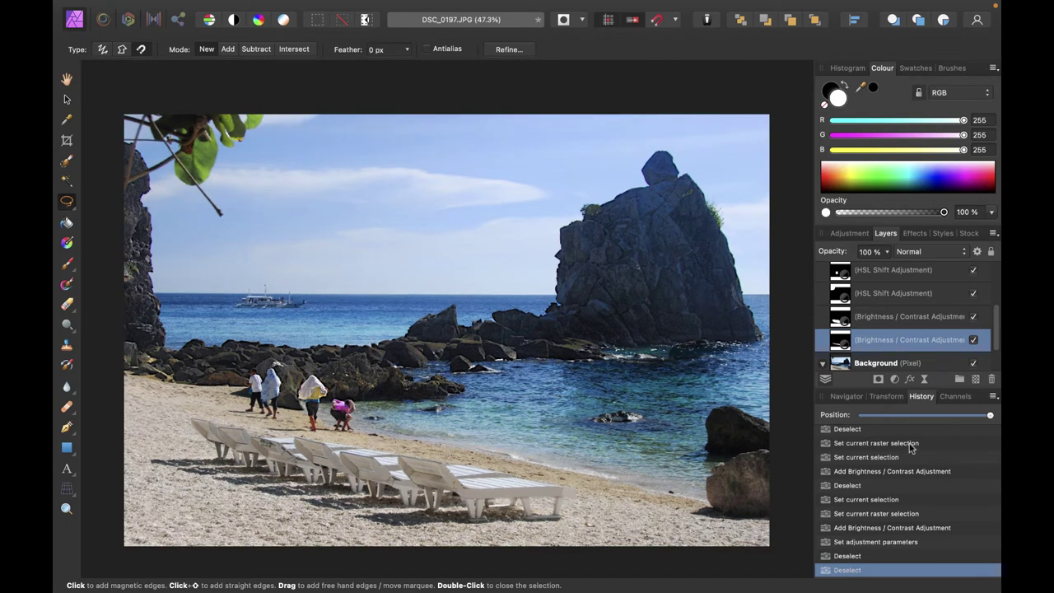
mouse_move(991, 418)
left_mouse_down()
mouse_move(847, 425)
mouse_move(988, 418)
left_mouse_up()
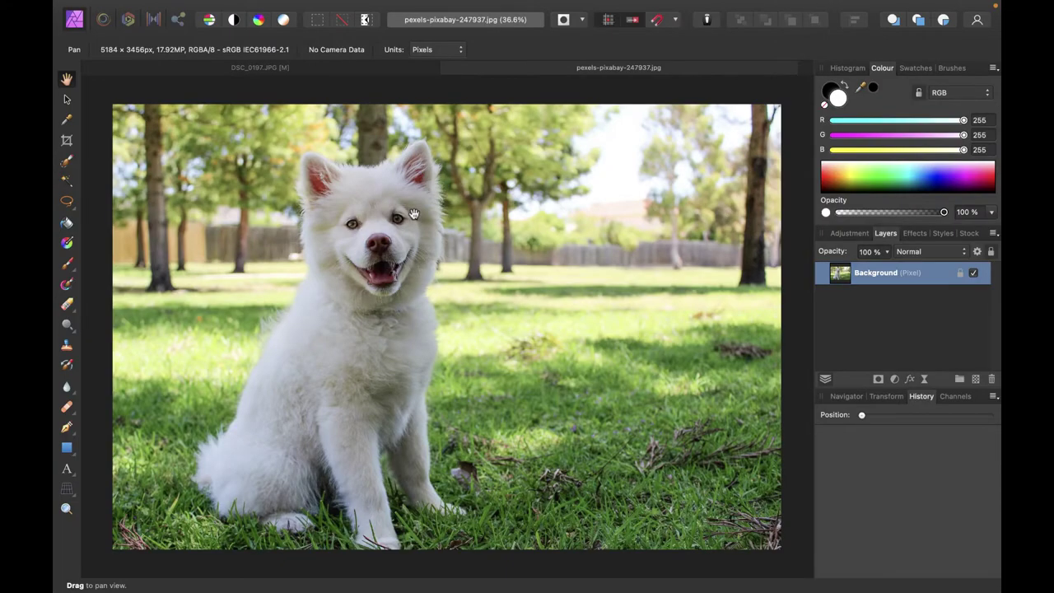
- Examine the dog's outline and fine fur around the head, ears, chest and hindquarters against the background
scroll(296, 169, "up", 5)
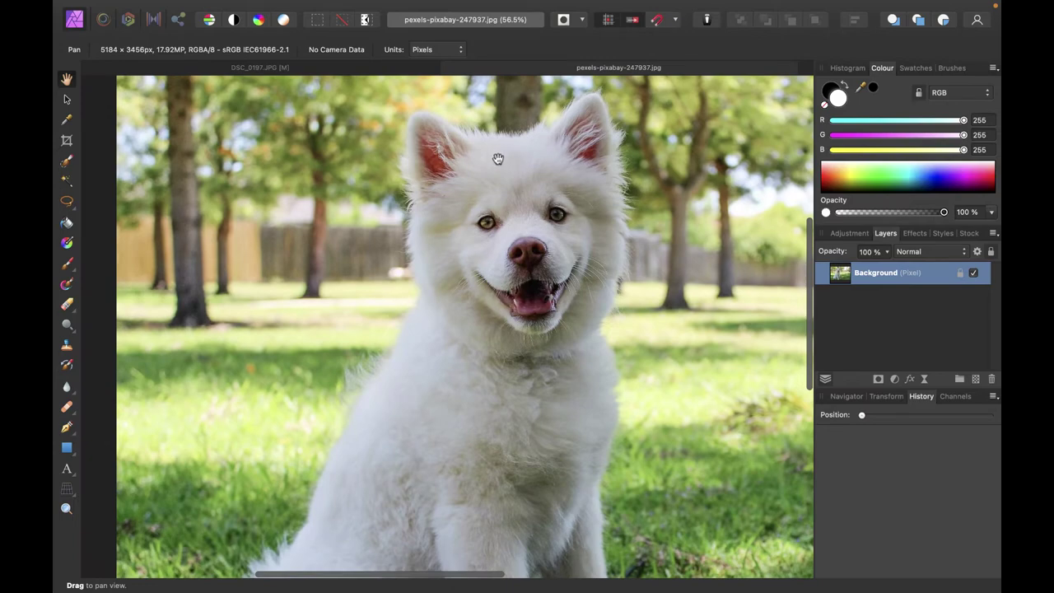
scroll(496, 160, "down", 3)
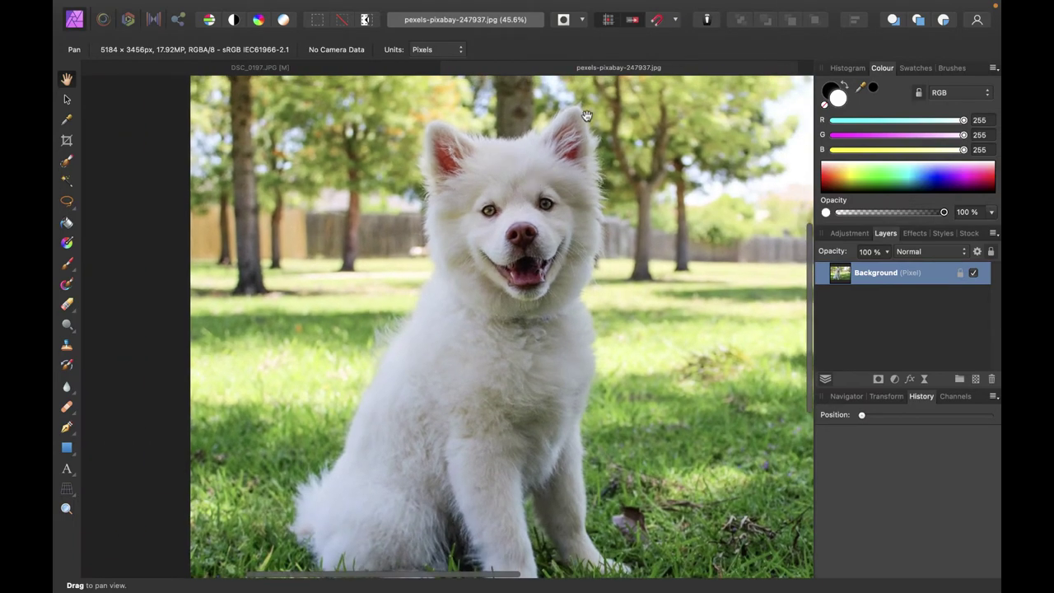
scroll(342, 487, "up", 4)
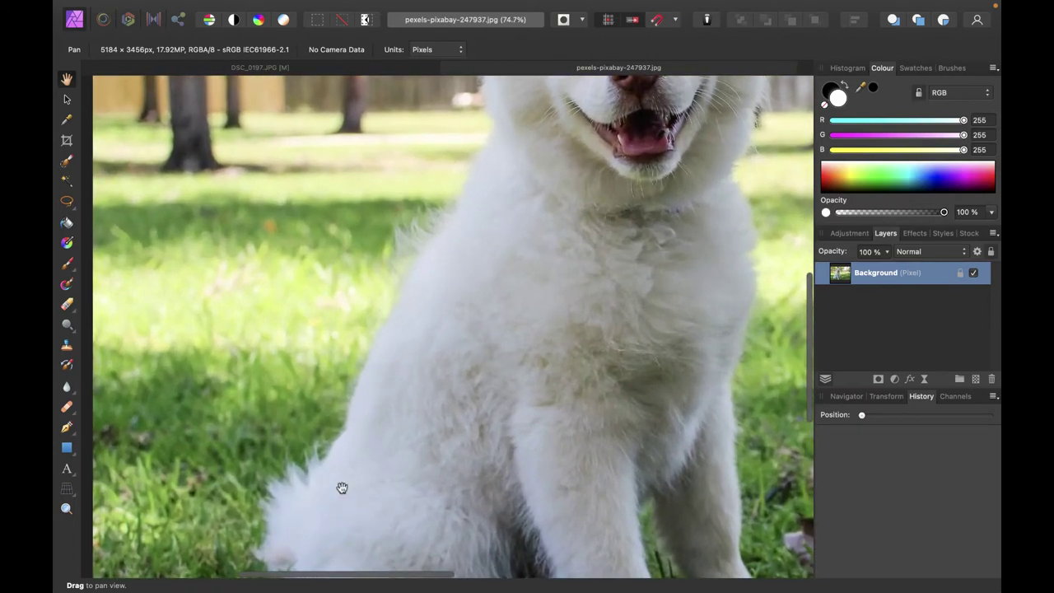
scroll(342, 487, "down", 3)
scroll(341, 487, "up", 3)
scroll(341, 487, "up", 2)
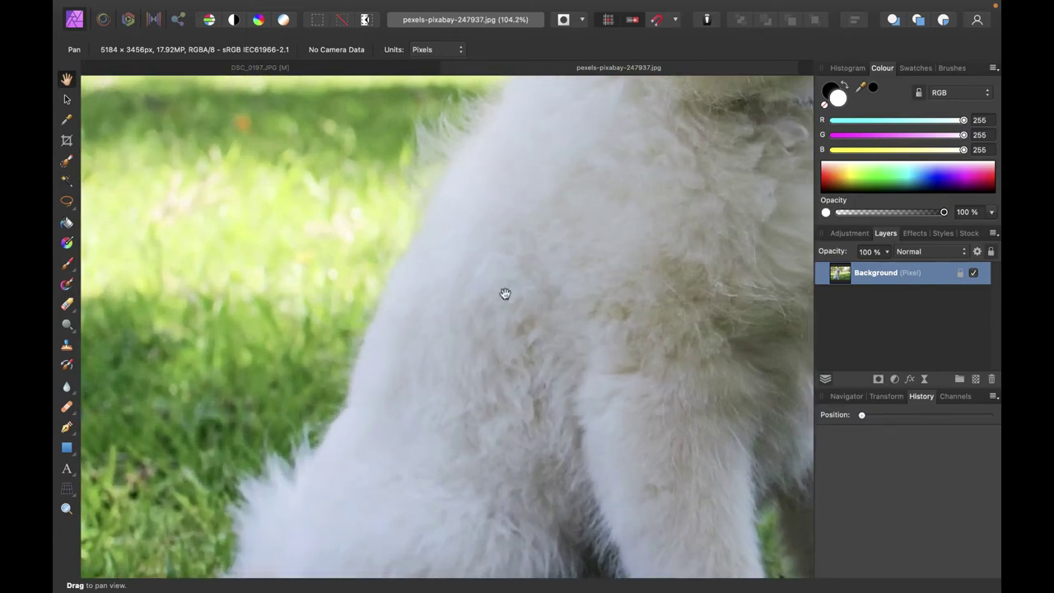
scroll(469, 320, "down", 3)
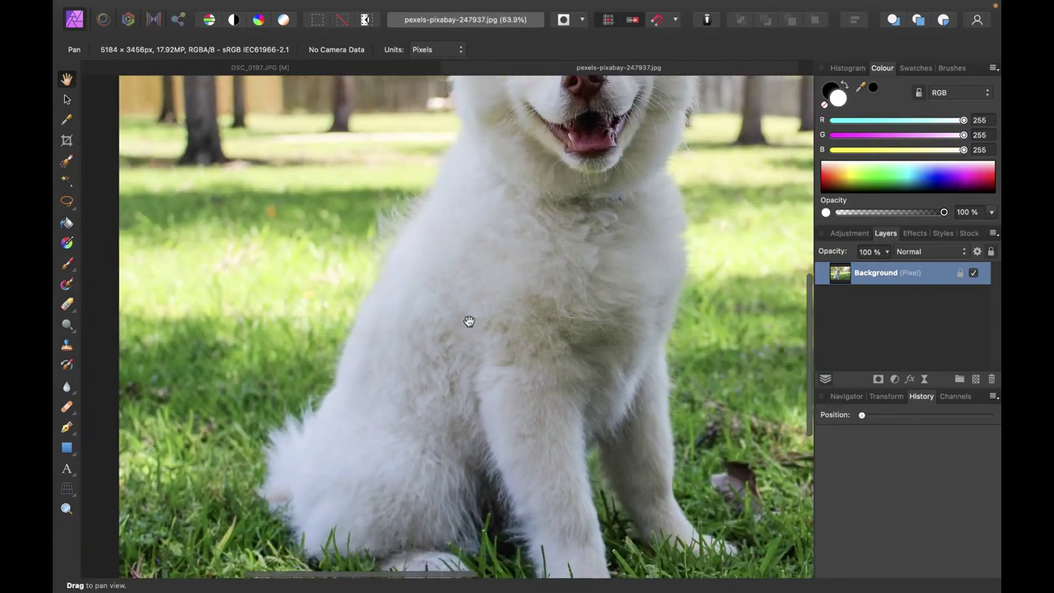
scroll(469, 320, "down", 2)
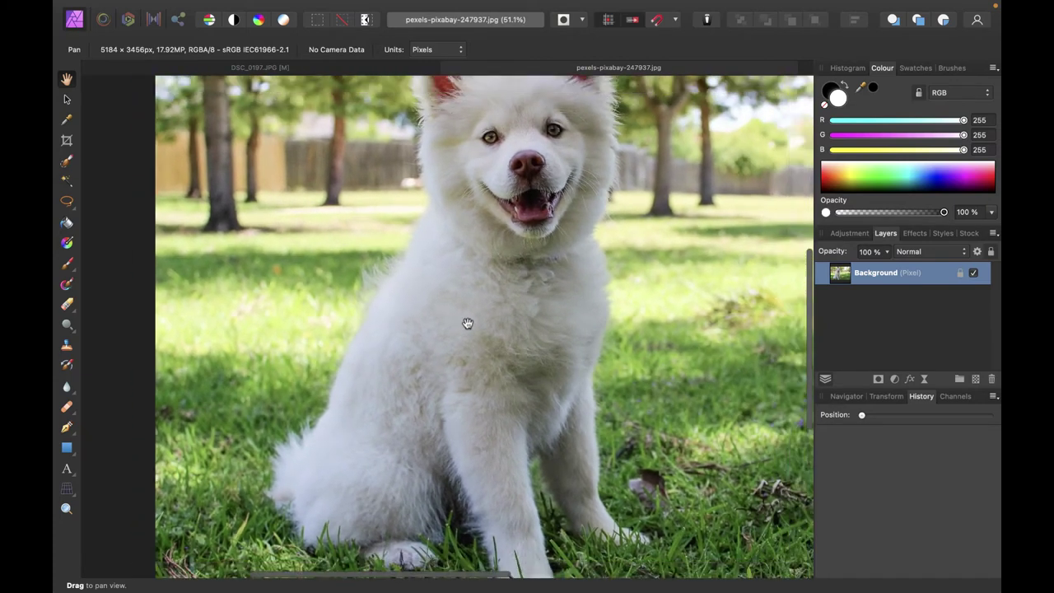
scroll(466, 322, "down", 2)
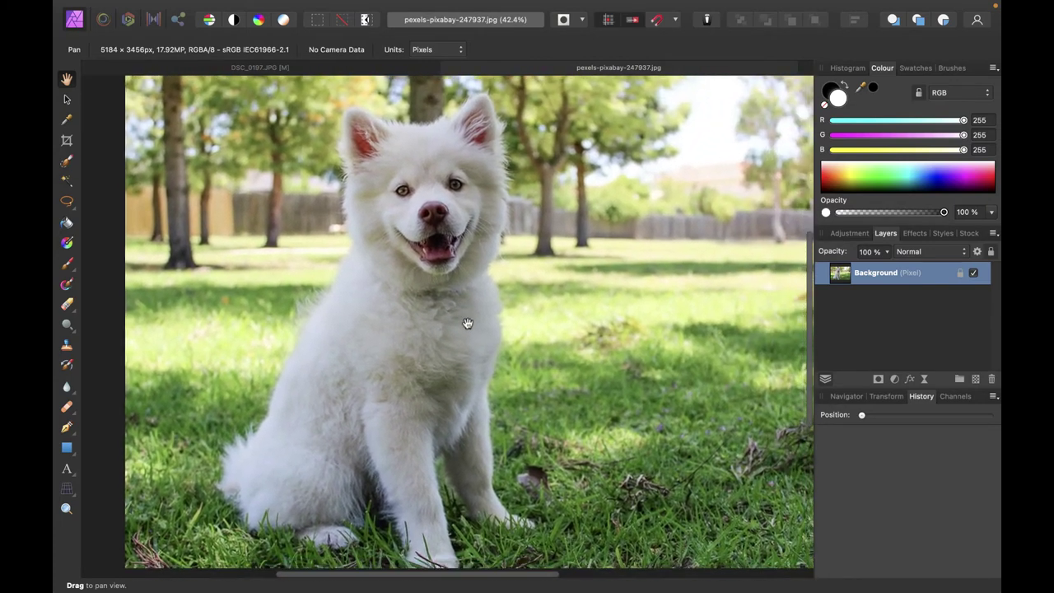
scroll(467, 323, "down", 1)
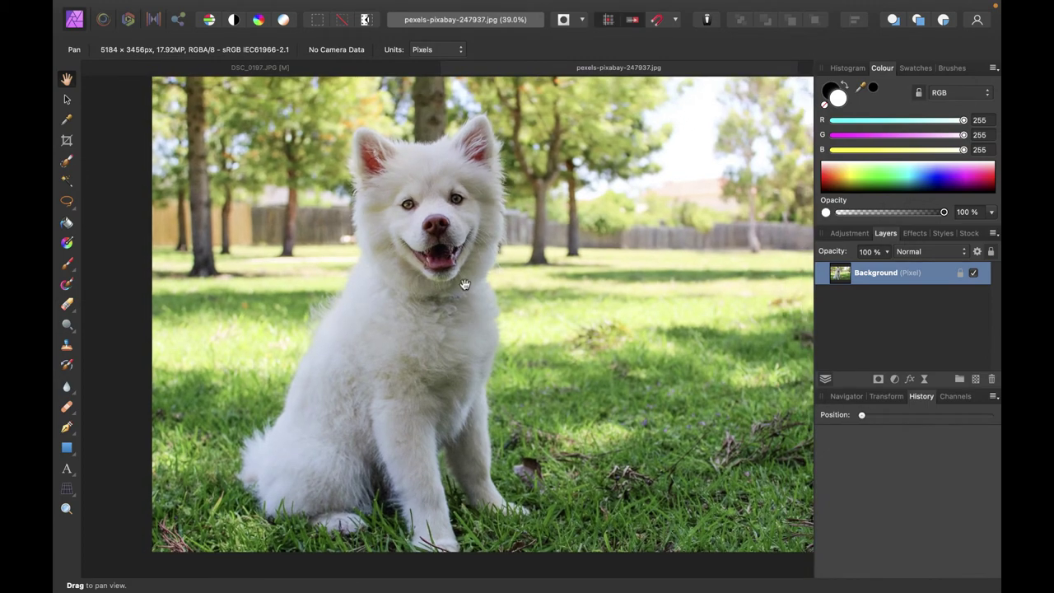
scroll(381, 177, "up", 5)
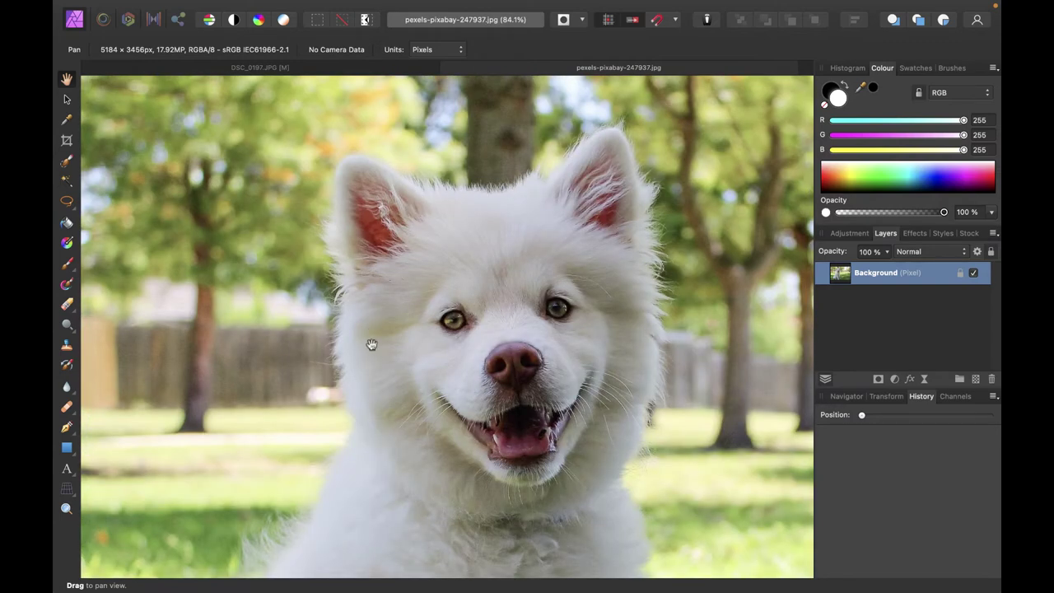
scroll(371, 344, "down", 5)
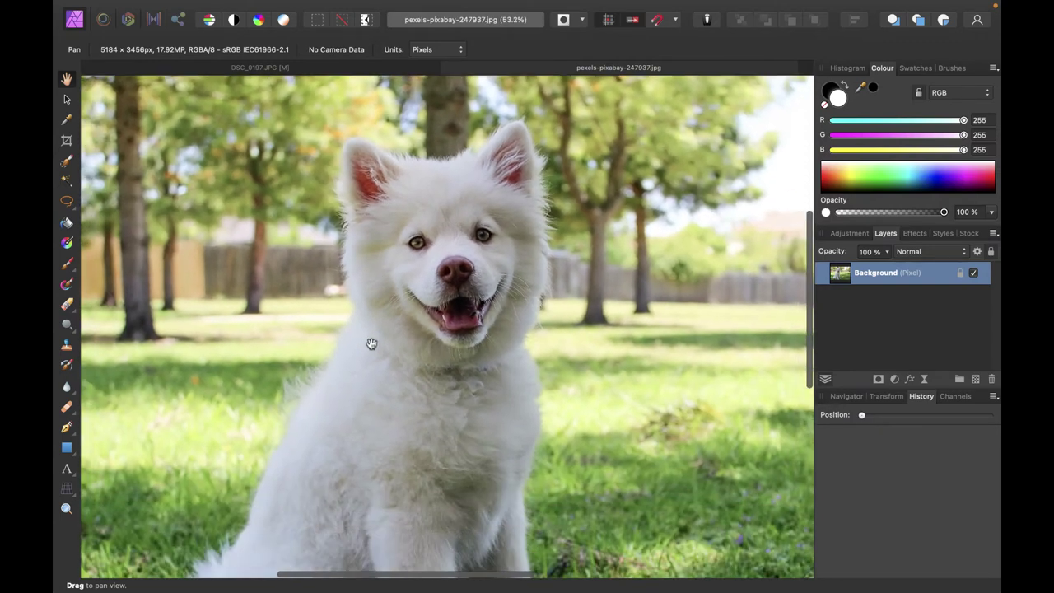
scroll(367, 347, "down", 2)
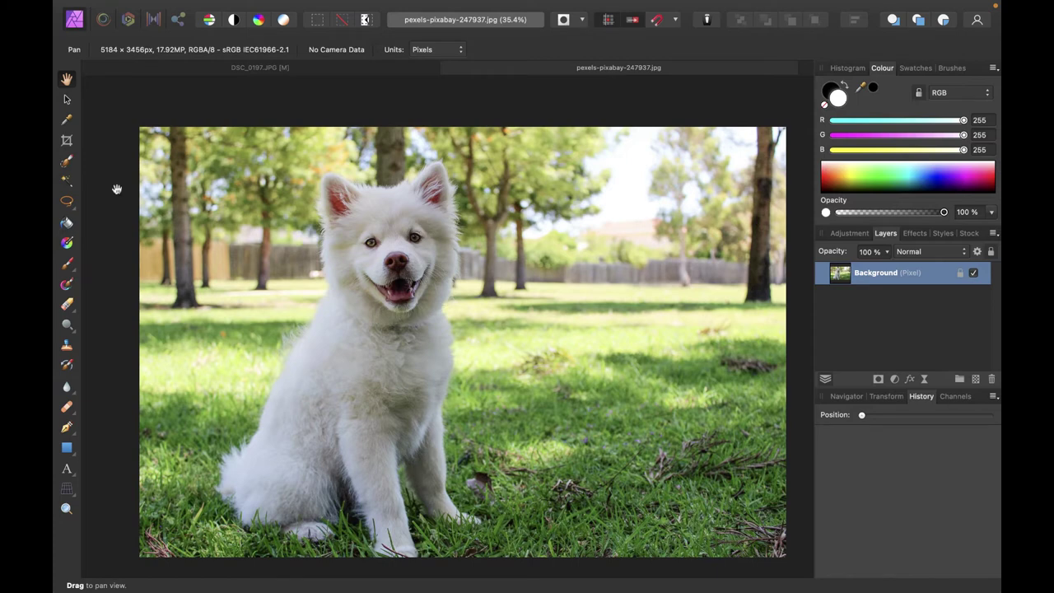
- Paint a selection over the dog's head, chest and body with the Selection Brush at a width of 245 px
left_click(67, 163)
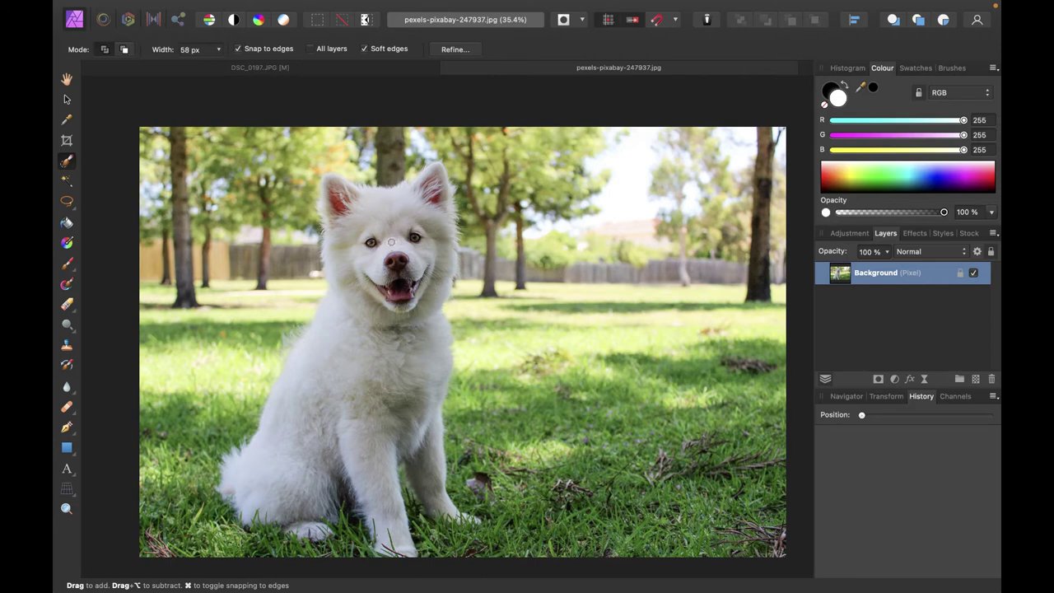
key("bracketright")
key("bracketright")
key("bracketright")
key("bracketright")
key("bracketright")
key("bracketright")
key("bracketright")
key("bracketright")
key("bracketright")
key("bracketright")
key("bracketright")
key("bracketright")
key("bracketright")
key("bracketright")
key("bracketright")
left_click(387, 234)
mouse_move(387, 234)
left_mouse_down()
mouse_move(371, 206)
mouse_move(354, 280)
left_mouse_up()
mouse_move(354, 313)
left_mouse_down()
mouse_move(364, 385)
mouse_move(315, 412)
mouse_move(346, 449)
left_mouse_up()
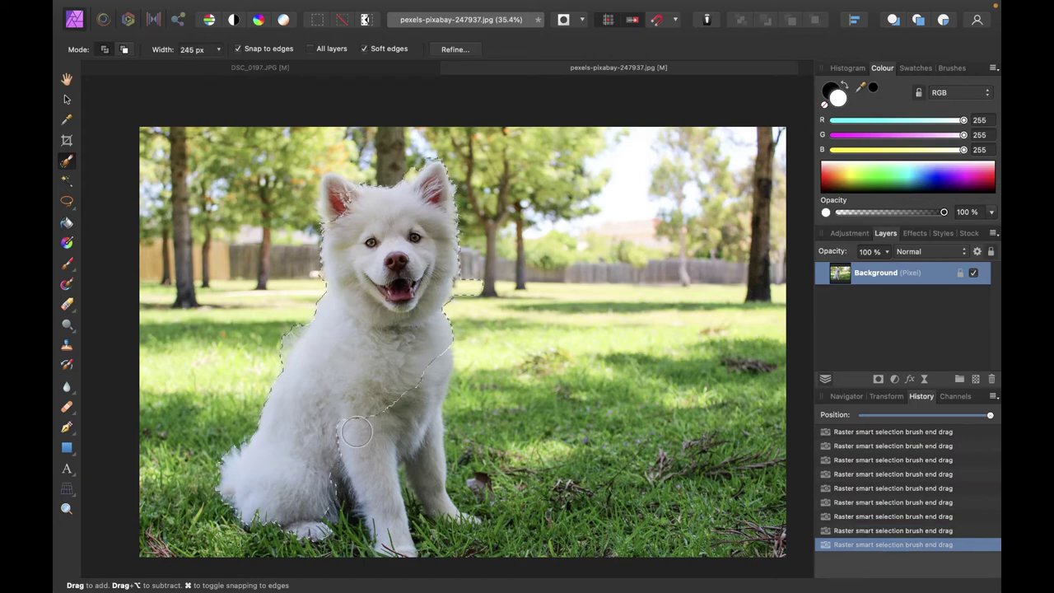
- Reduce the selection brush width to 109 px and extend the selection over the dog's lower chest and front legs
scroll(346, 428, "down", 2)
key("bracketleft")
key("bracketleft")
key("bracketleft")
key("bracketleft")
left_click_drag(412, 362, 415, 401)
scroll(416, 400, "up", 3)
key("bracketleft")
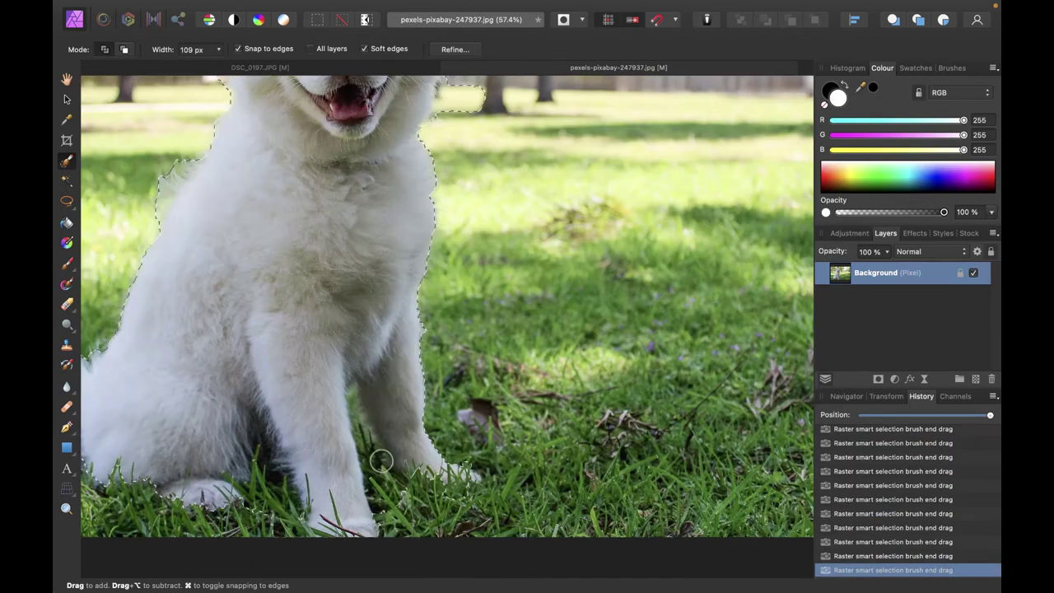
- Add the missing outer part of the ear on the photo's left side to the dog selection
scroll(346, 436, "up", 3)
scroll(338, 440, "up", 3)
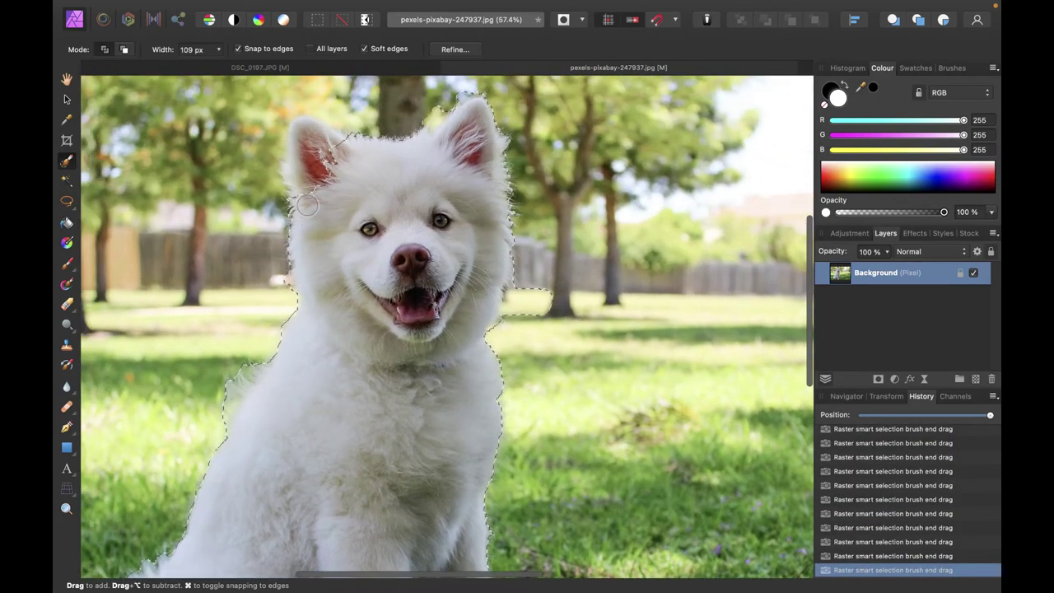
mouse_move(346, 194)
left_mouse_down()
mouse_move(310, 133)
mouse_move(301, 189)
mouse_move(306, 171)
mouse_move(302, 180)
left_mouse_up()
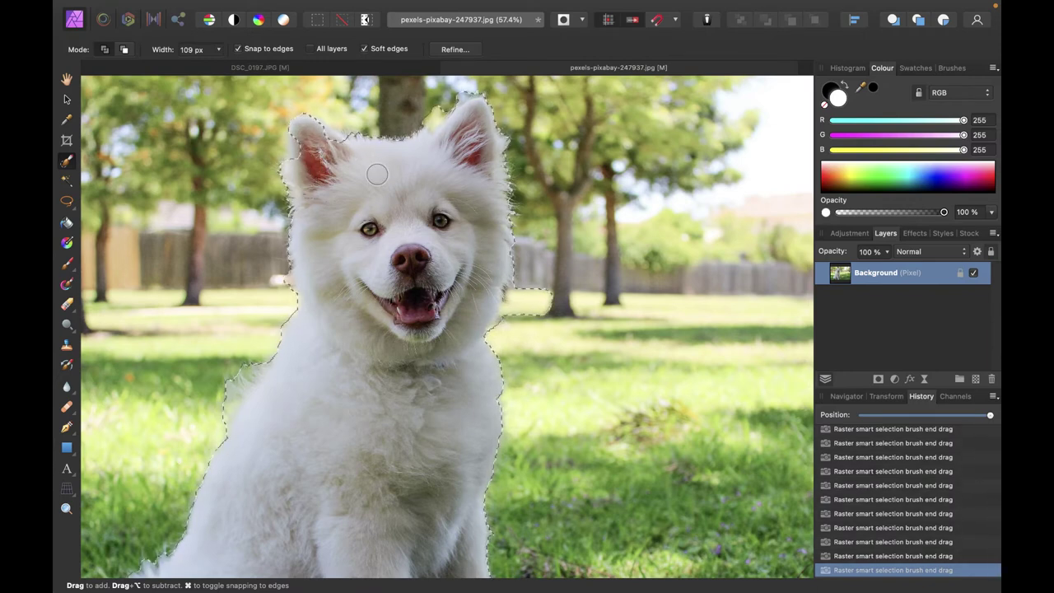
- Subtract the grass between the dog's front legs from the selection, narrowing the brush to 78 px
scroll(387, 313, "down", 5)
scroll(395, 323, "down", 2)
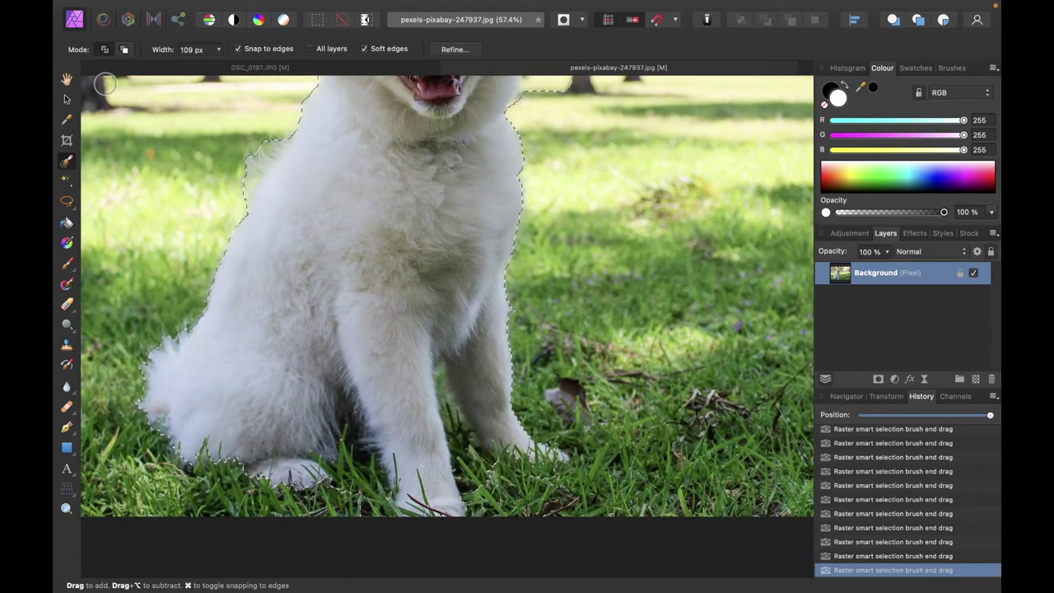
left_click(125, 50)
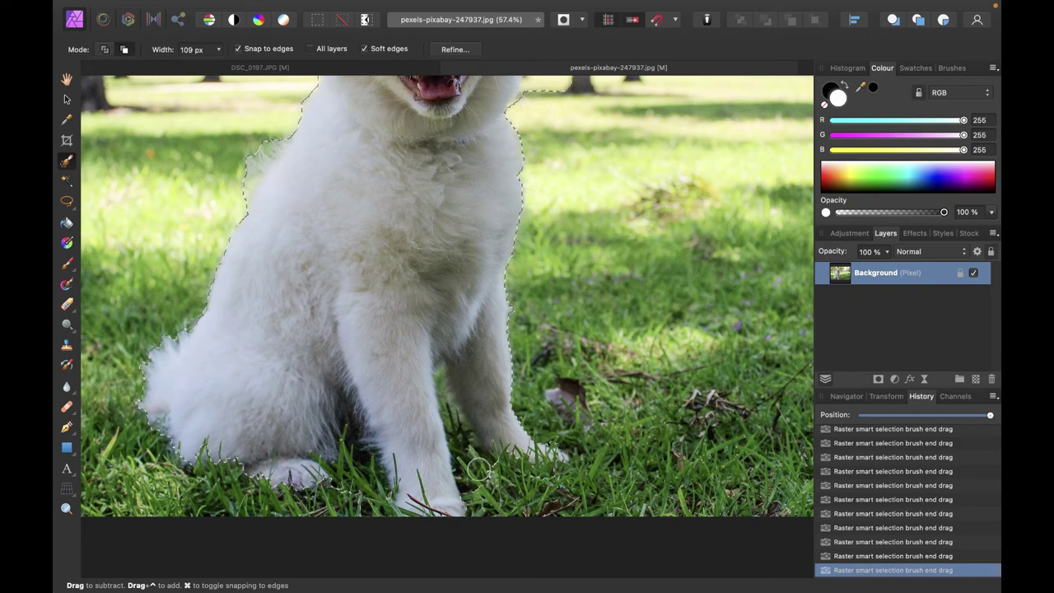
left_click_drag(478, 468, 457, 422)
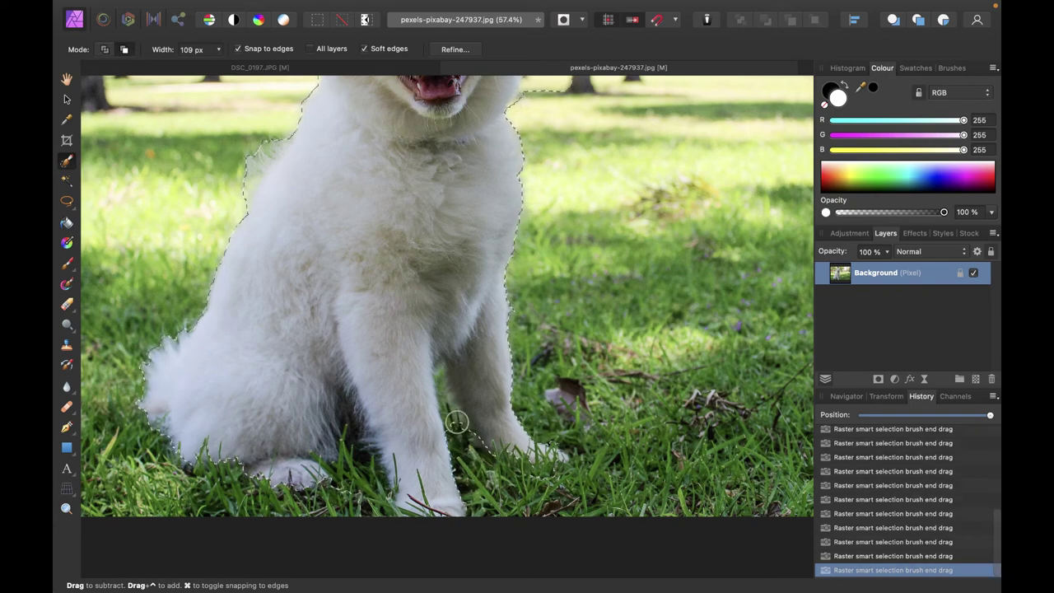
scroll(455, 423, "up", 5)
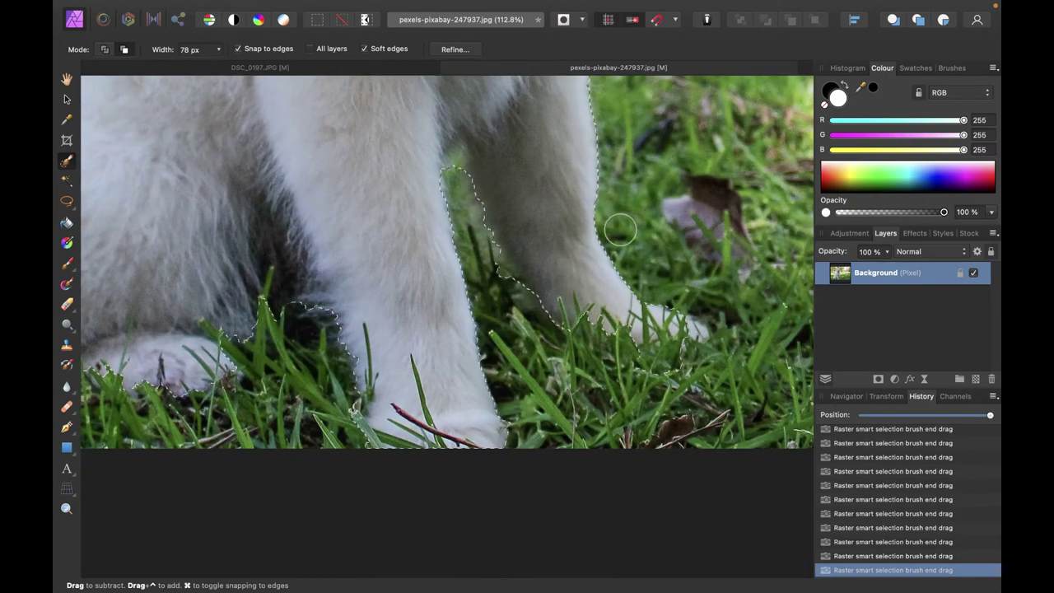
- Inspect the selection outline up close along the dog's cheek, ears and head fur, including the stray background patch
scroll(620, 231, "up", 10)
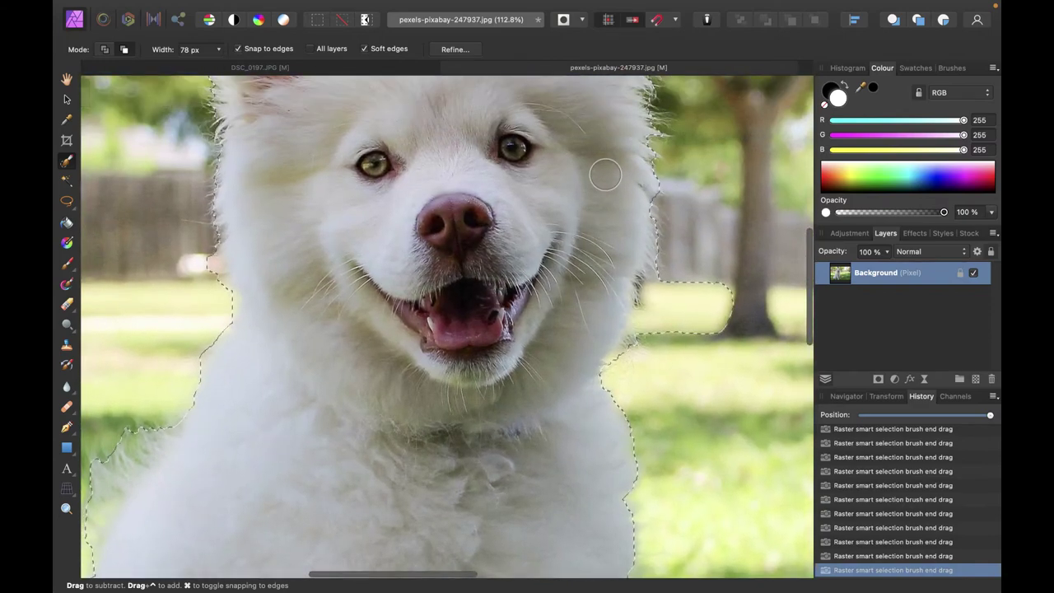
scroll(605, 174, "up", 4)
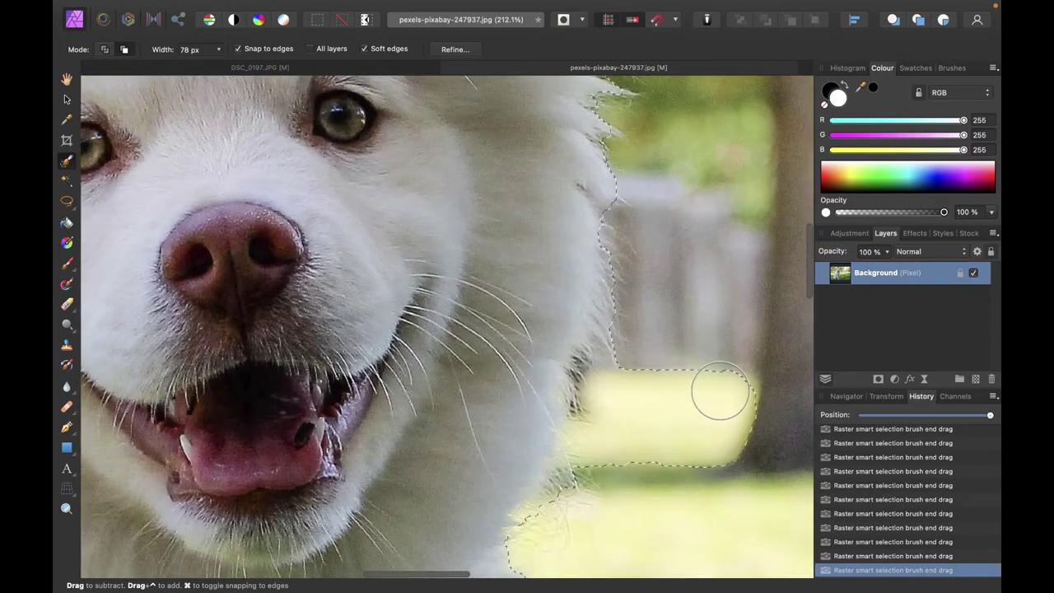
scroll(602, 234, "down", 3)
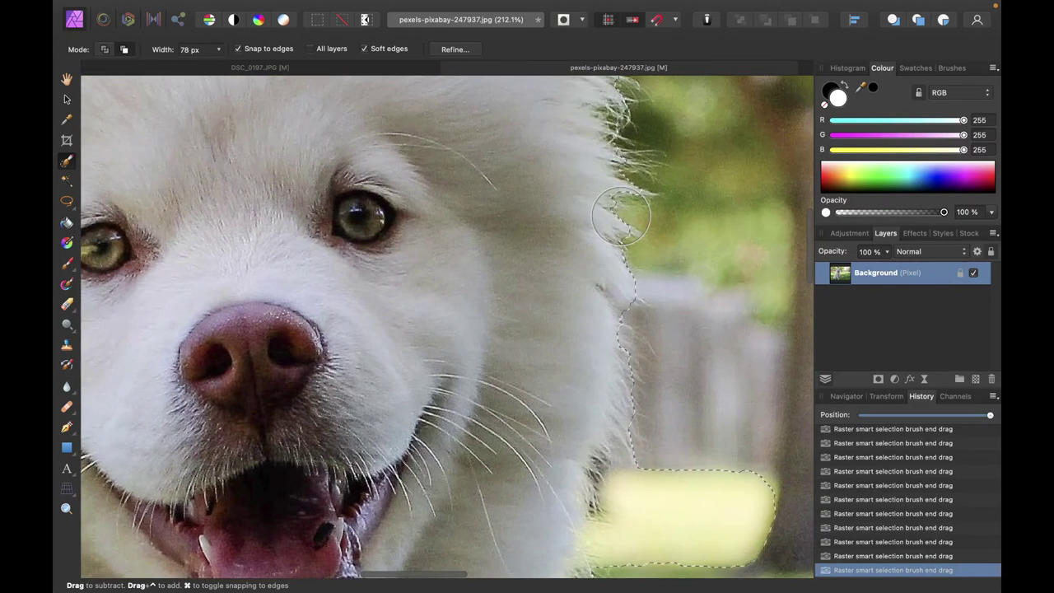
scroll(618, 221, "up", 6)
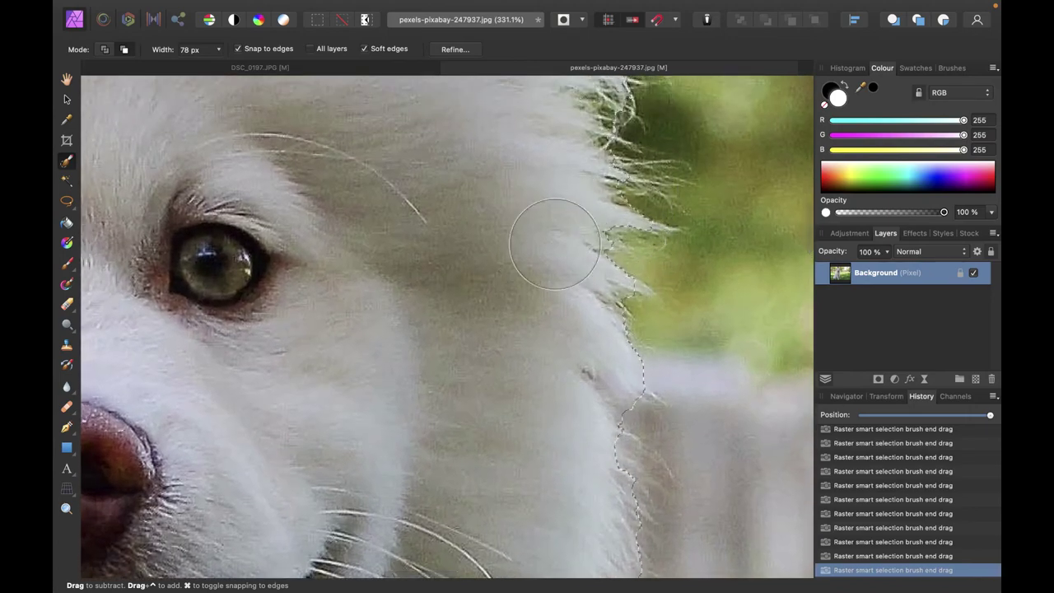
scroll(464, 327, "up", 8)
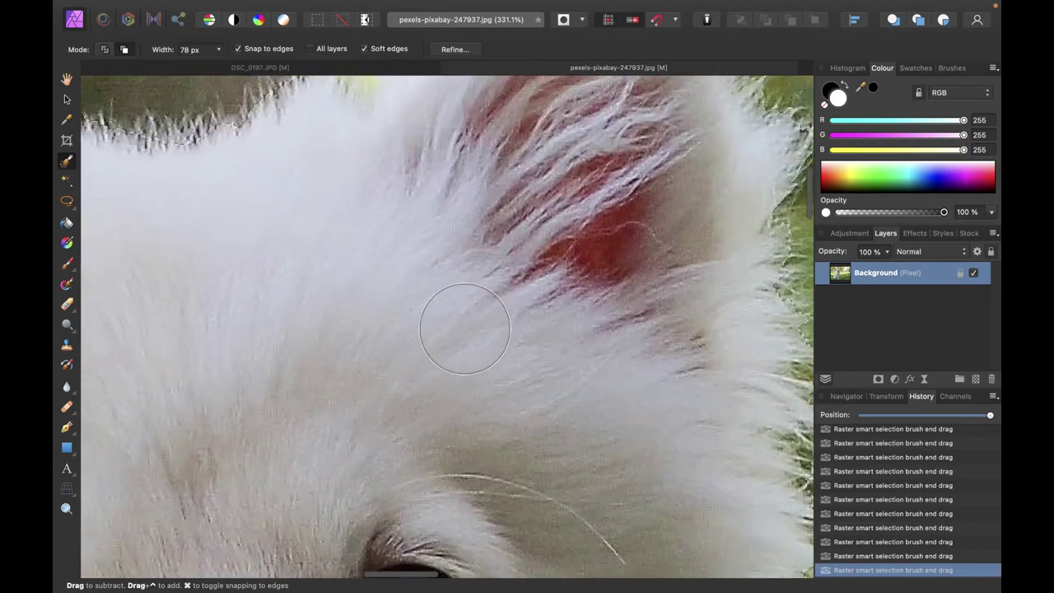
scroll(464, 327, "left", 10)
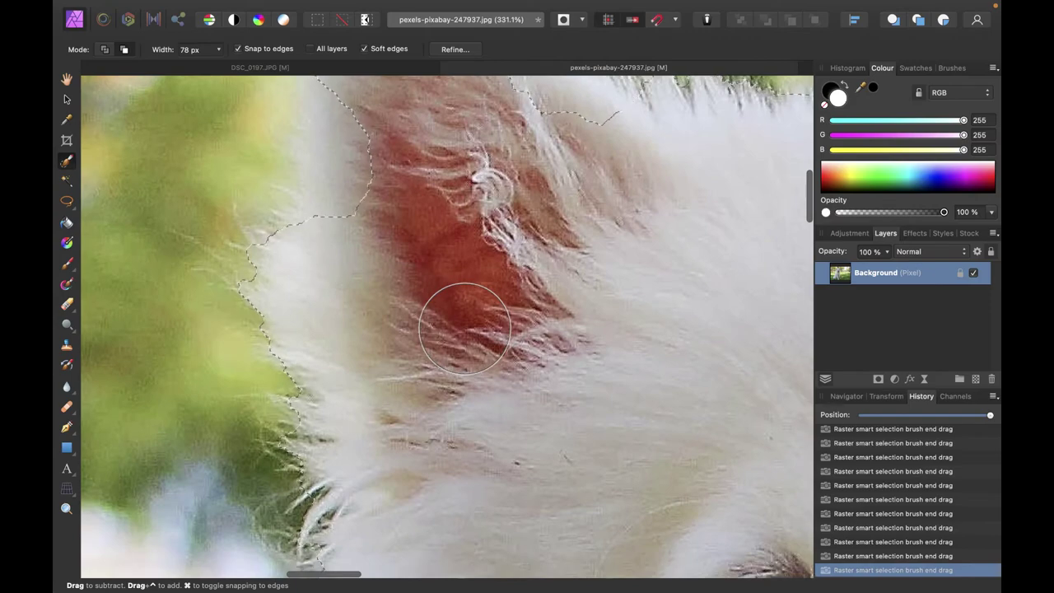
scroll(465, 328, "up", 6)
scroll(464, 328, "right", 6)
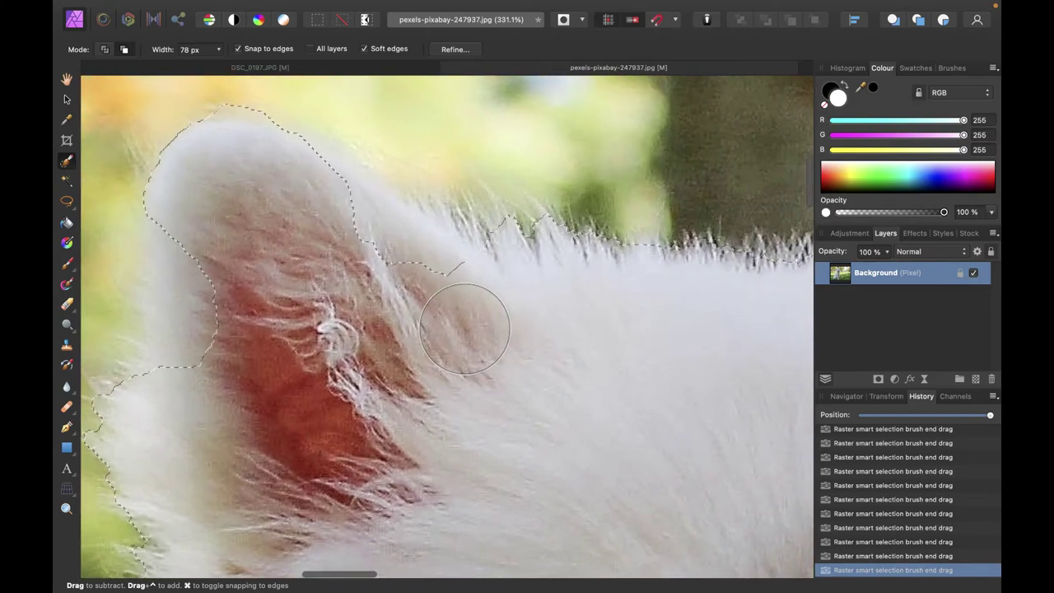
key("super+0")
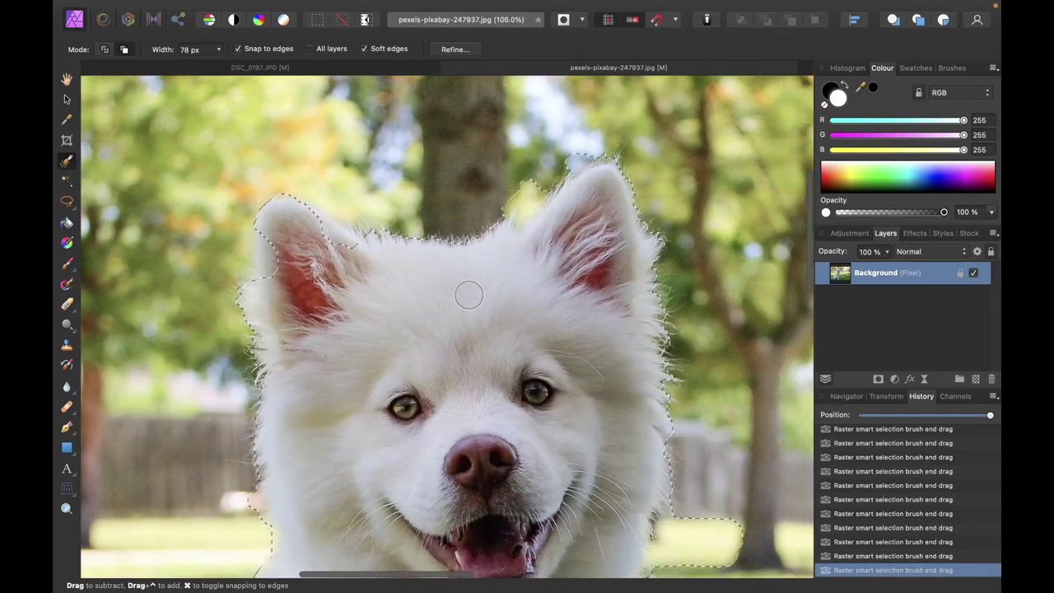
scroll(468, 295, "down", 5)
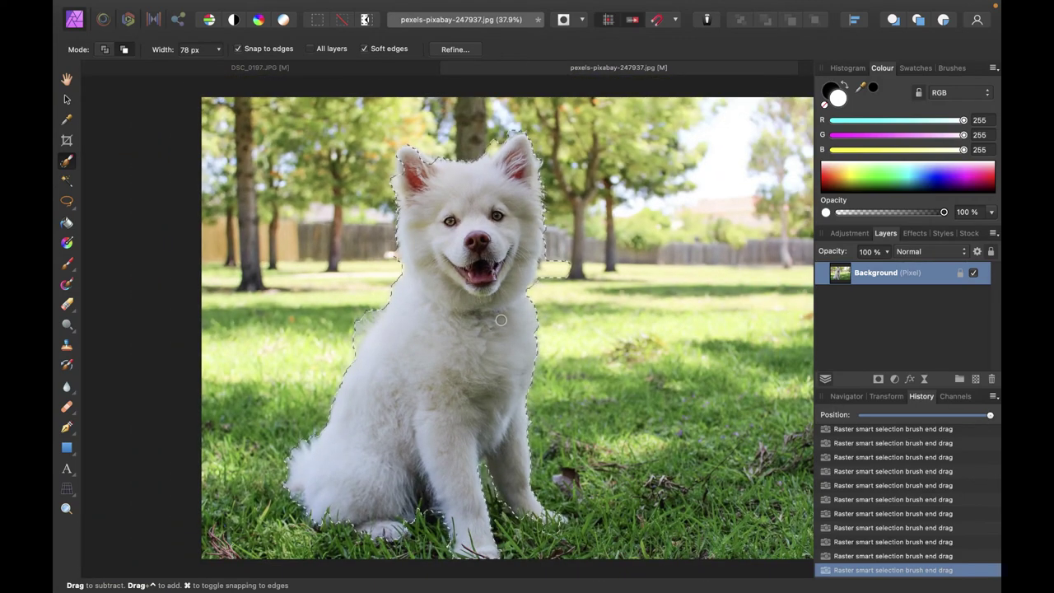
scroll(500, 319, "right", 3)
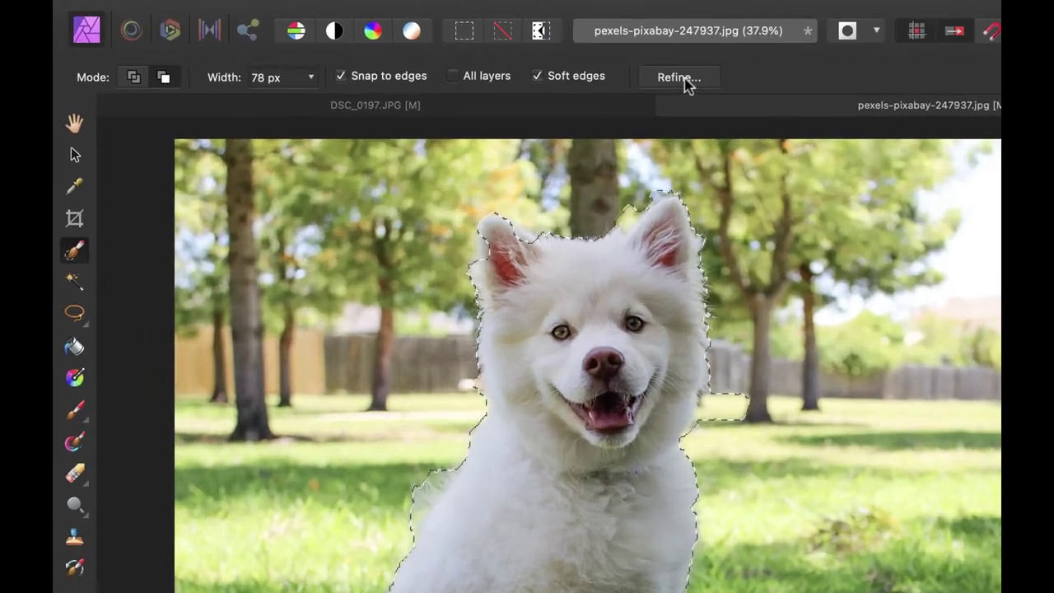
- Open Refine Selection for the dog and check the fur edges and stray background areas in the Overlay preview
left_click(686, 83)
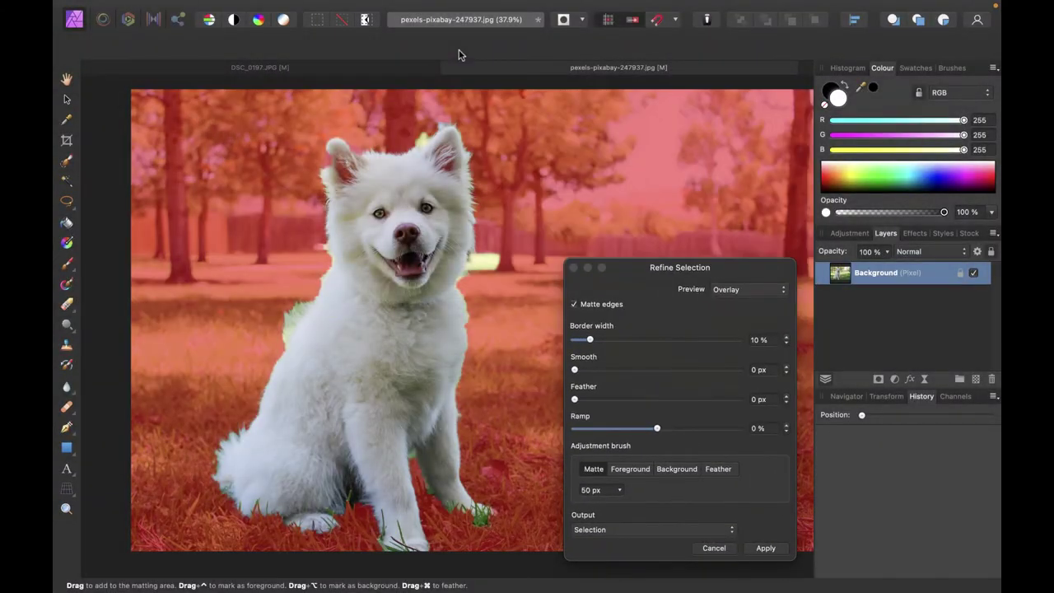
scroll(287, 217, "up", 6)
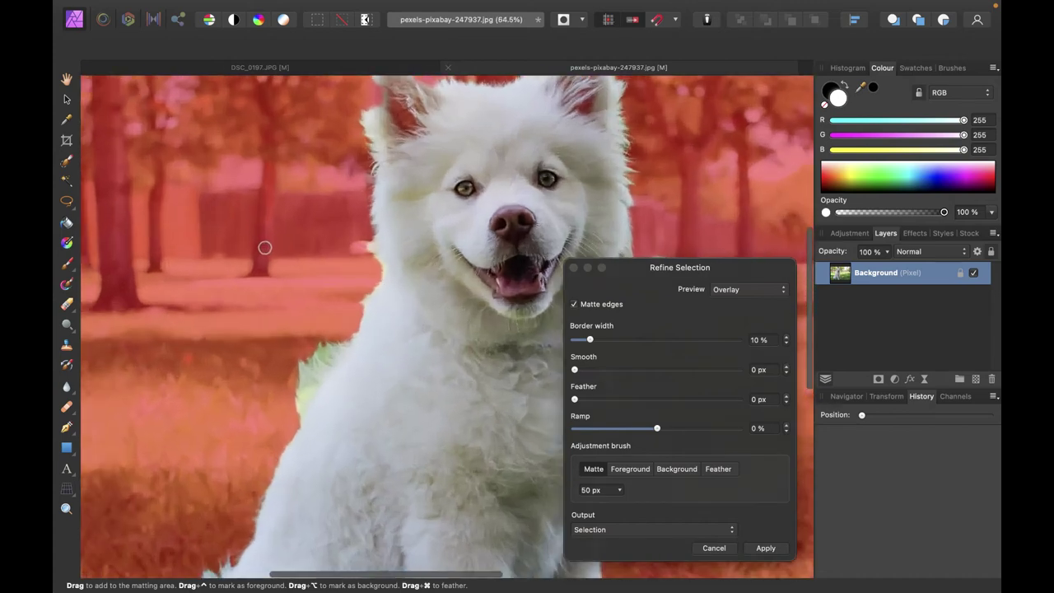
scroll(304, 220, "down", 8)
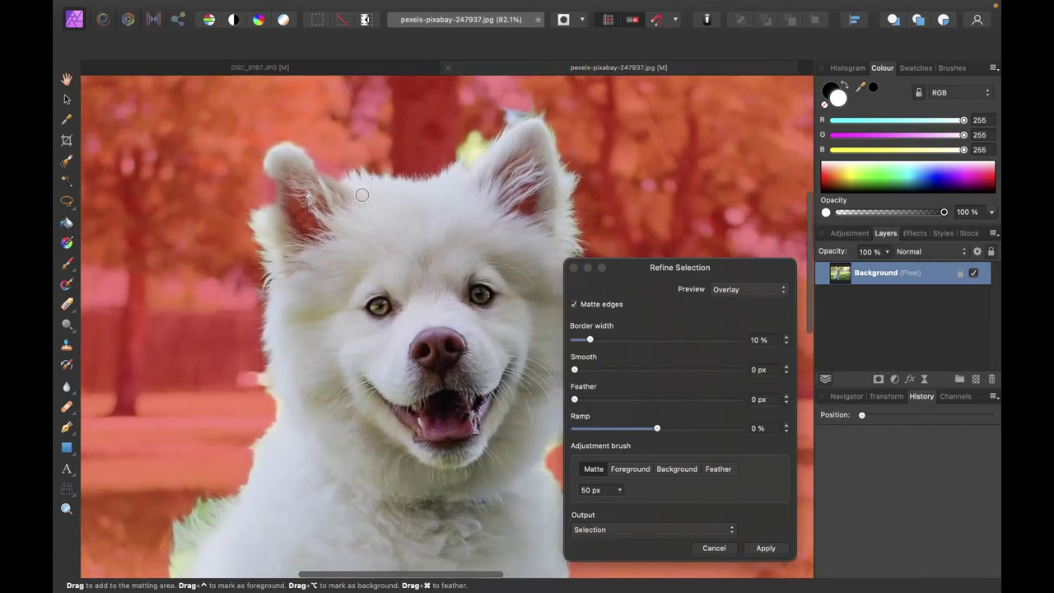
scroll(361, 195, "down", 6)
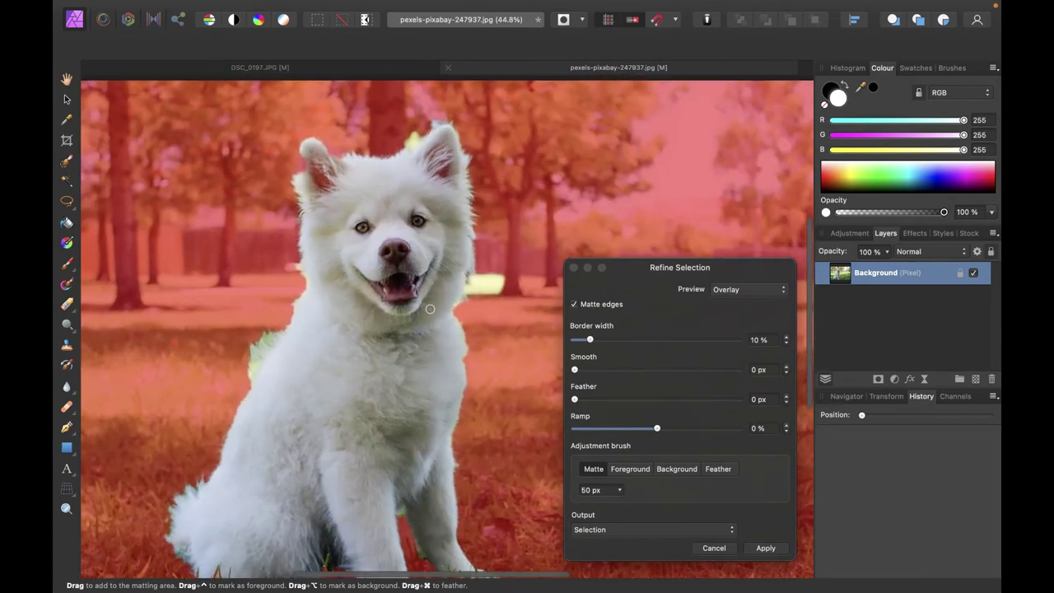
scroll(430, 308, "left", 1)
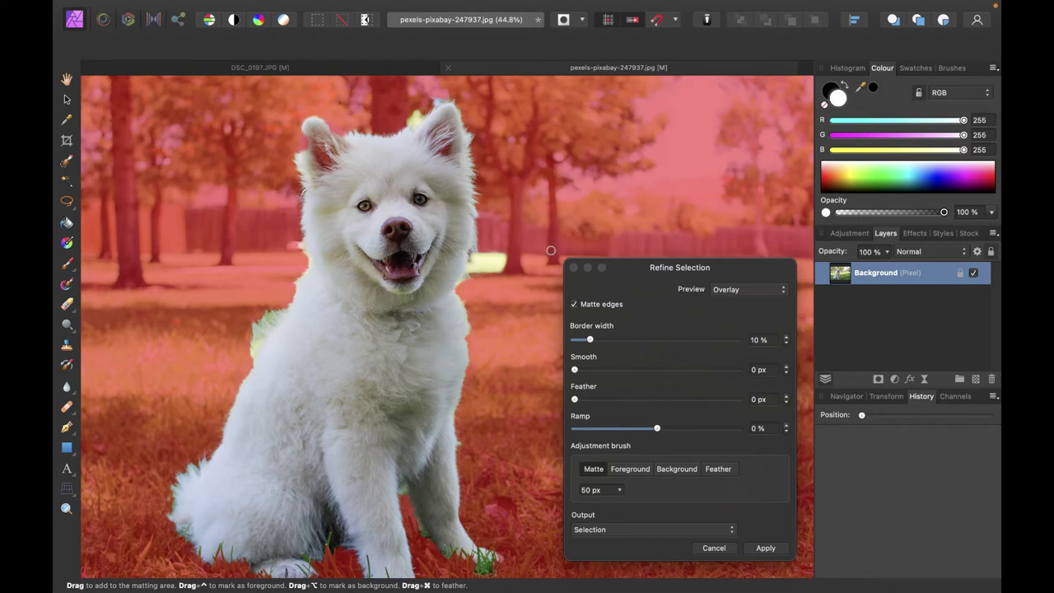
- Enlarge the matte adjustment brush to 233 px and paint it along the fur edges of the dog's head, ears and upper back
left_click_drag(638, 269, 659, 189)
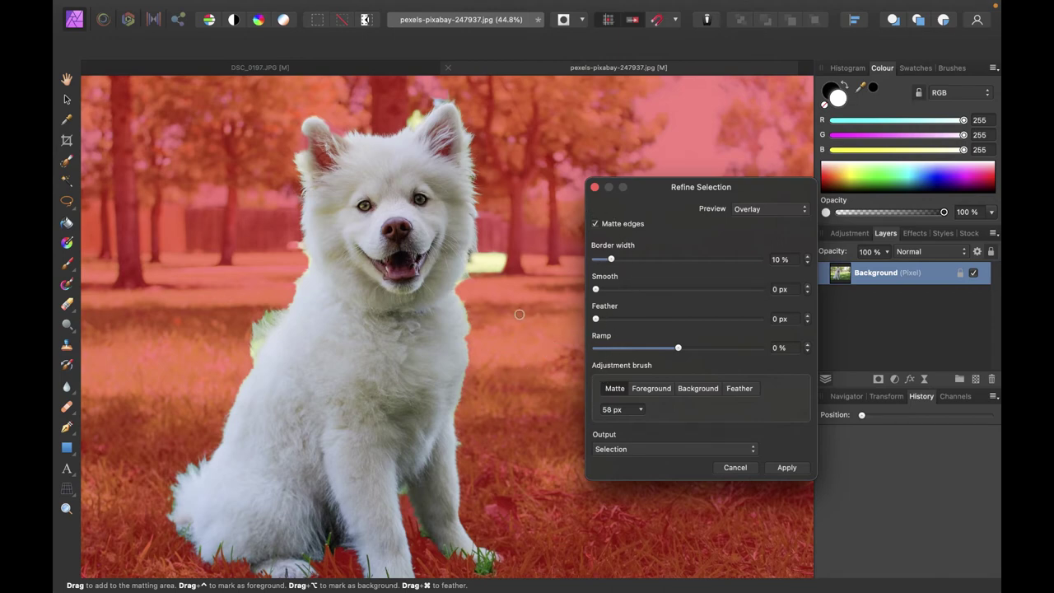
key("bracketright")
key("bracketright")
key("bracketright")
key("bracketright")
key("bracketright")
key("bracketright")
key("bracketright")
key("bracketright")
key("bracketright")
key("bracketright")
scroll(484, 277, "up", 2)
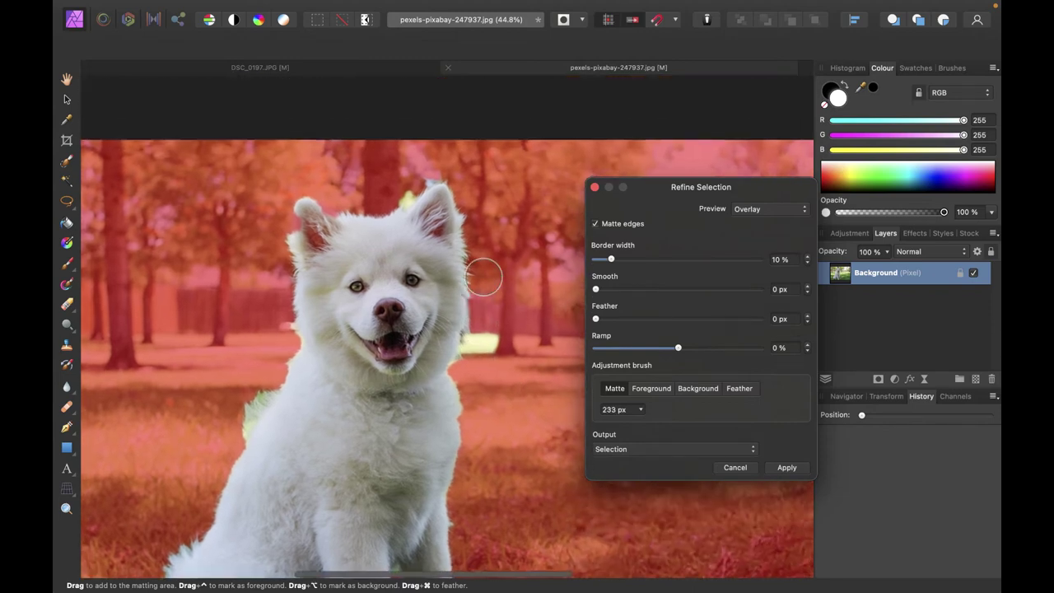
scroll(457, 359, "down", 1)
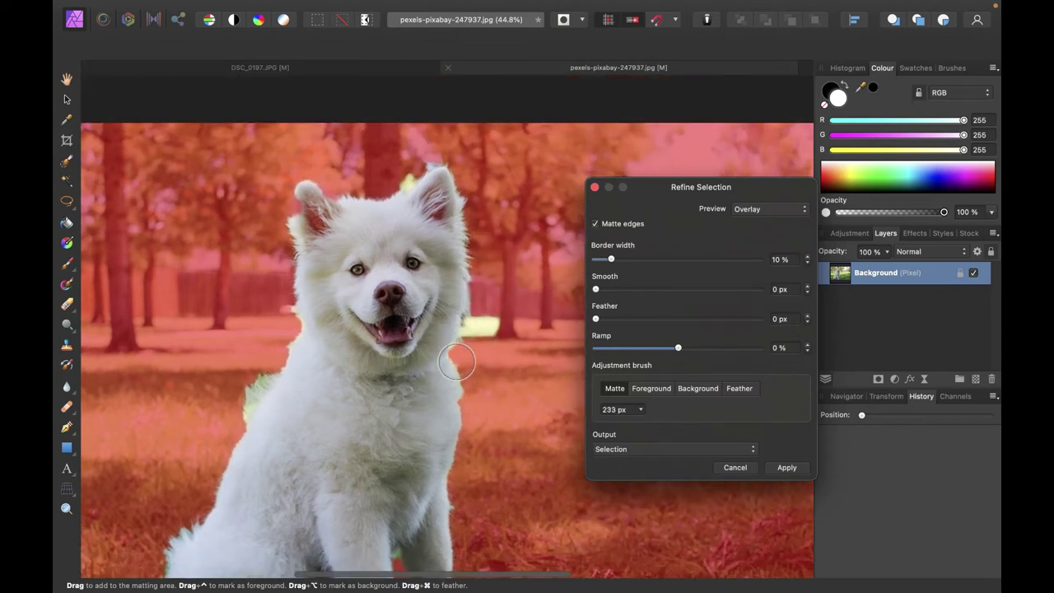
mouse_move(459, 344)
left_mouse_down()
mouse_move(472, 303)
mouse_move(468, 201)
mouse_move(448, 166)
mouse_move(380, 192)
mouse_move(302, 180)
mouse_move(285, 218)
mouse_move(284, 335)
mouse_move(203, 512)
mouse_move(162, 559)
left_mouse_up()
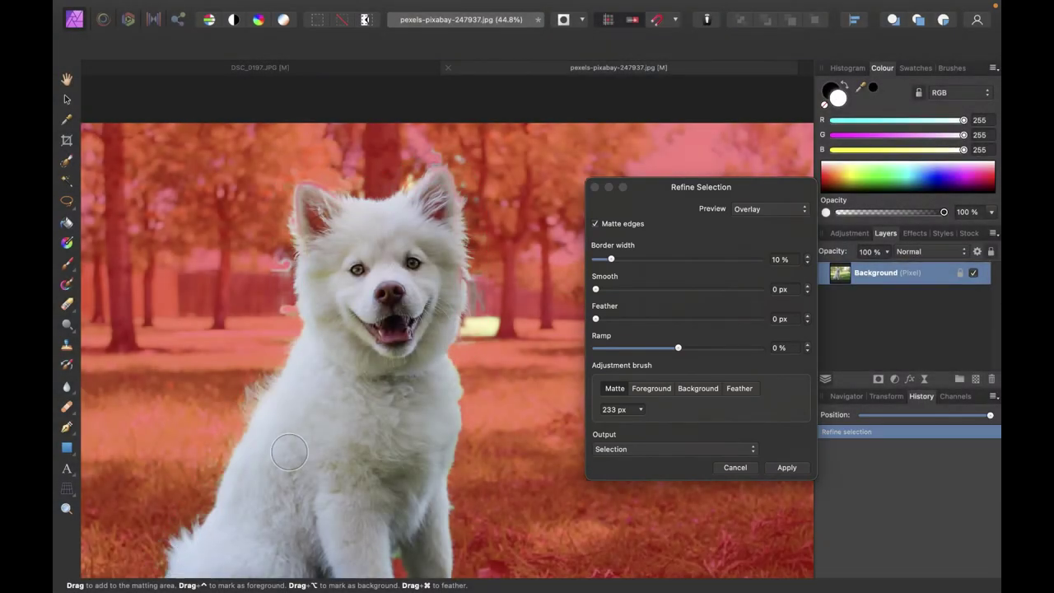
- Paint matte along the dog's lower back, tail, paws, front legs and chest edge with the 233 px brush
scroll(172, 461, "down", 3)
mouse_move(185, 385)
left_mouse_down()
mouse_move(138, 416)
mouse_move(130, 444)
mouse_move(139, 477)
mouse_move(166, 504)
mouse_move(228, 516)
left_mouse_up()
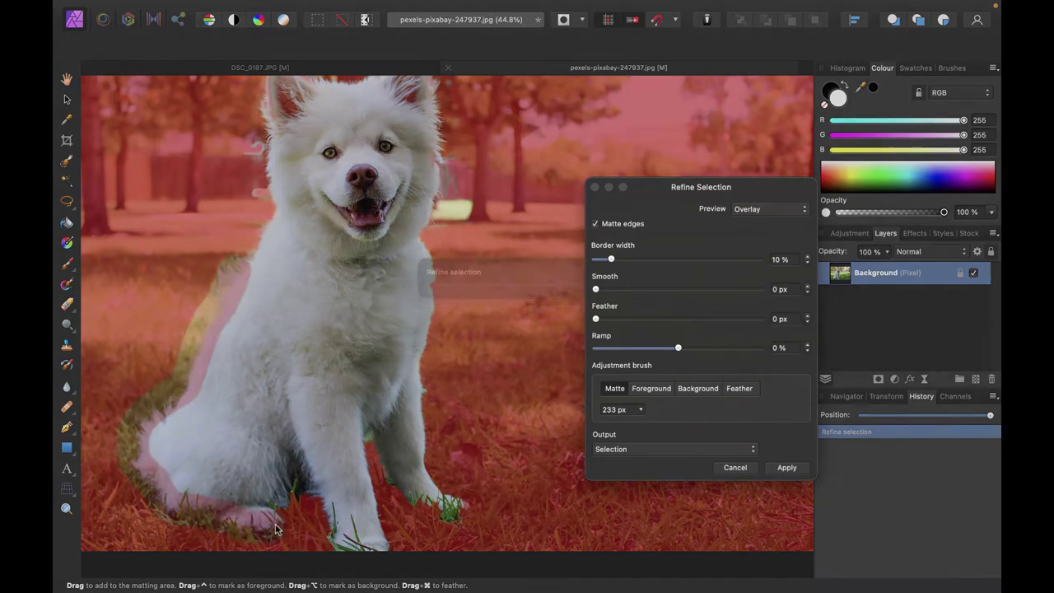
mouse_move(395, 499)
left_mouse_down()
mouse_move(461, 510)
mouse_move(450, 494)
mouse_move(409, 524)
mouse_move(349, 518)
left_mouse_up()
scroll(349, 518, "up", 3)
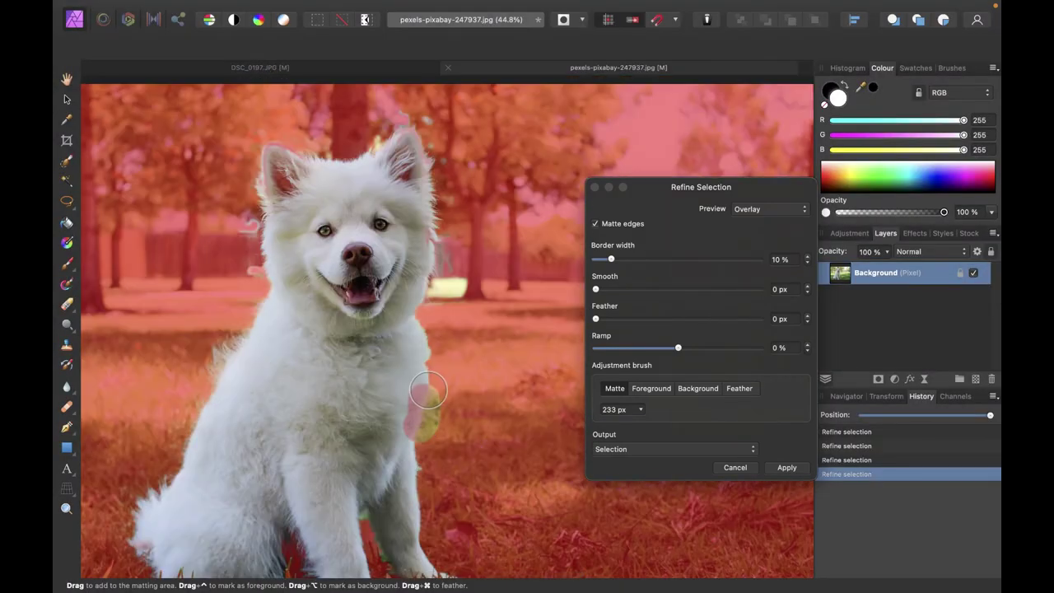
mouse_move(428, 395)
left_mouse_down()
mouse_move(424, 132)
mouse_move(493, 368)
left_mouse_up()
- Paint matte over the remaining cheek and head fur edges, reducing the adjustment brush to 121 px
scroll(493, 368, "up", 3)
left_click_drag(459, 271, 434, 235)
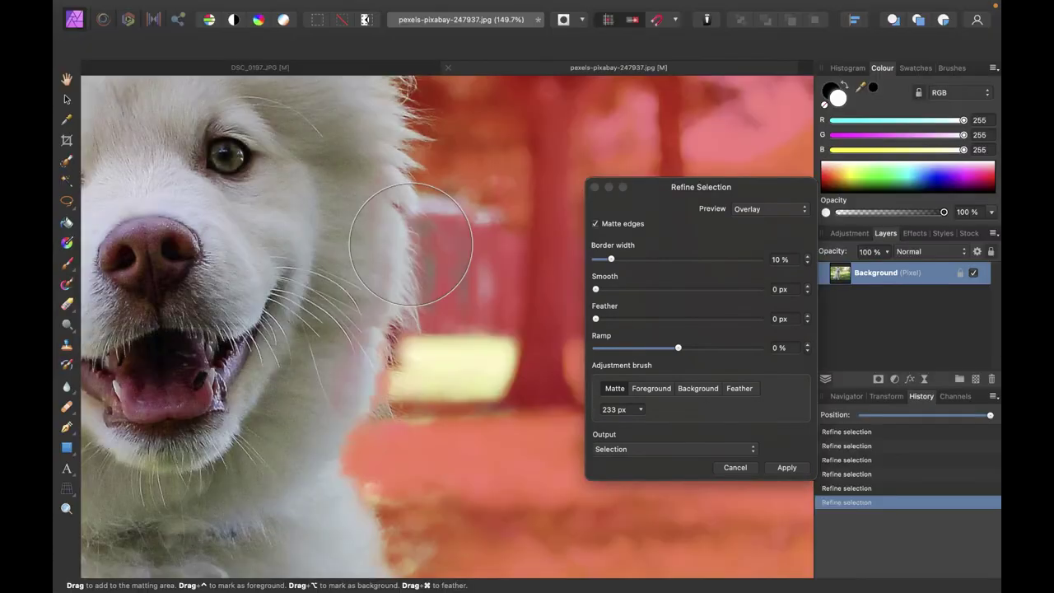
scroll(539, 304, "down", 4)
scroll(228, 214, "up", 2)
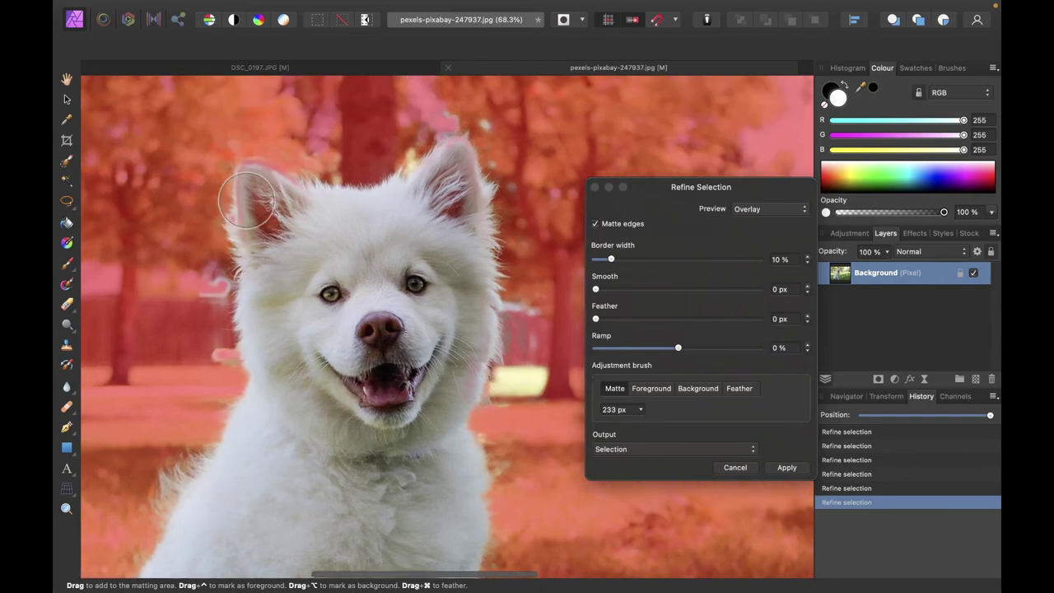
scroll(228, 214, "up", 3)
left_click_drag(345, 103, 239, 284)
scroll(240, 284, "down", 3)
scroll(235, 322, "up", 3)
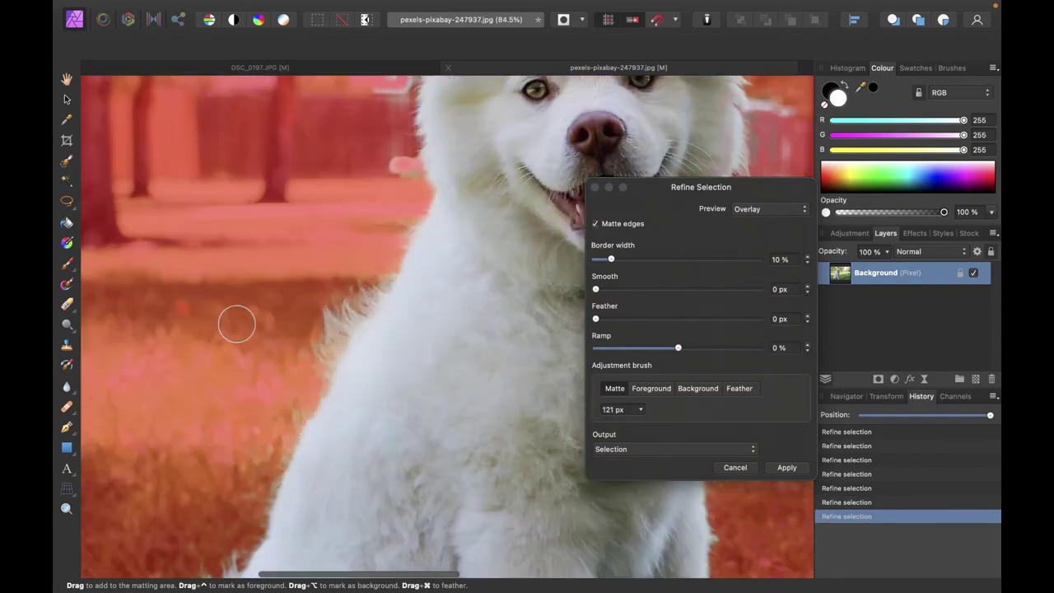
- Mark the partly masked fur on the dog as foreground with the 121 px brush and apply the refinement as a selection
scroll(235, 322, "down", 2)
left_click(651, 388)
left_click_drag(387, 165, 469, 274)
scroll(468, 274, "down", 4)
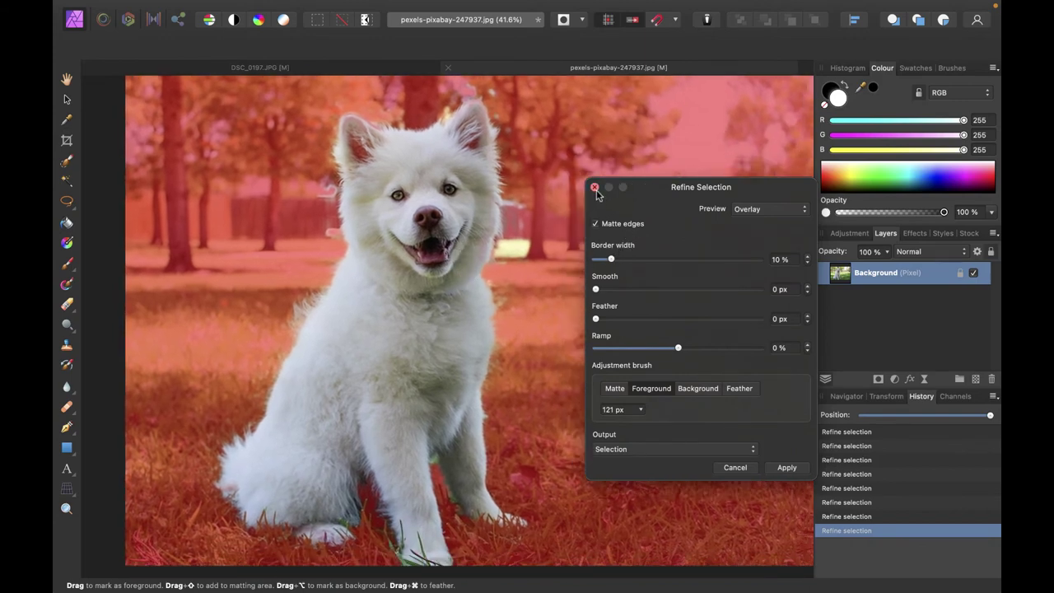
left_click(787, 467)
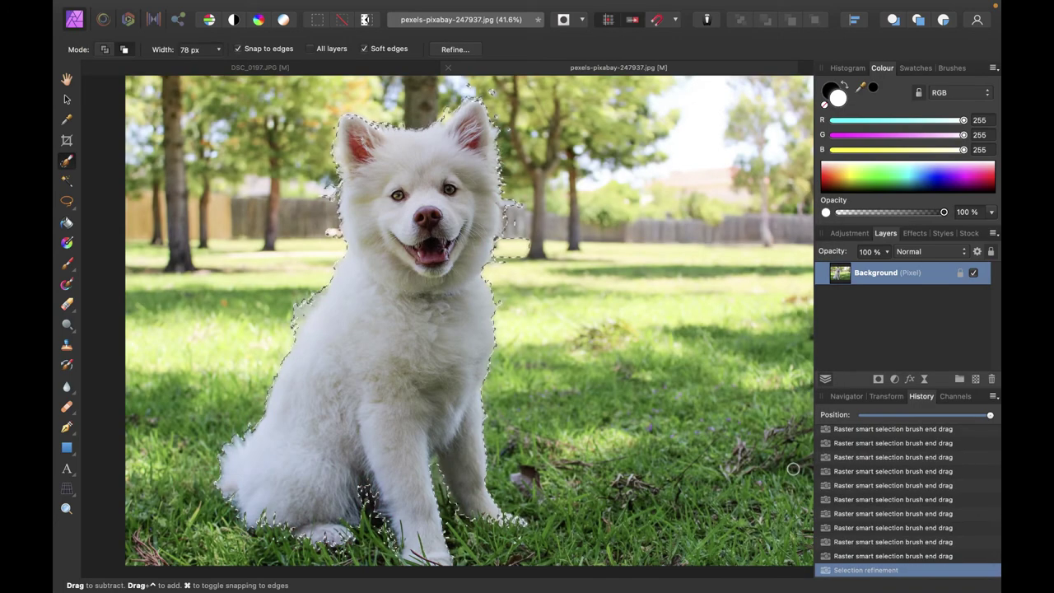
- Check the refined outline around the dog and invert the pixel selection to target the background
scroll(479, 328, "up", 2)
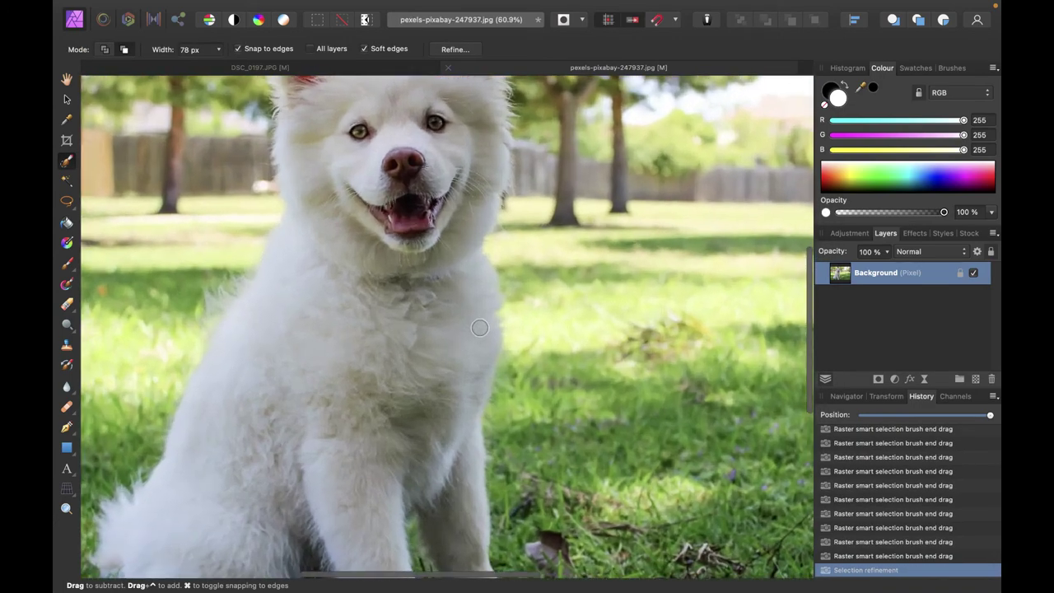
scroll(479, 328, "down", 4)
scroll(479, 328, "right", 2)
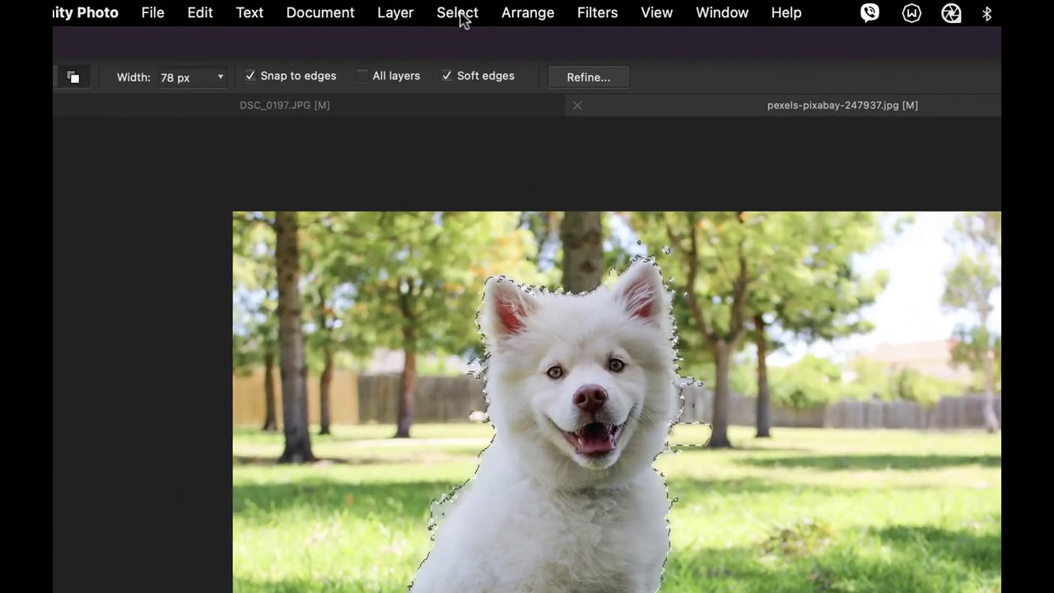
left_click(432, 14)
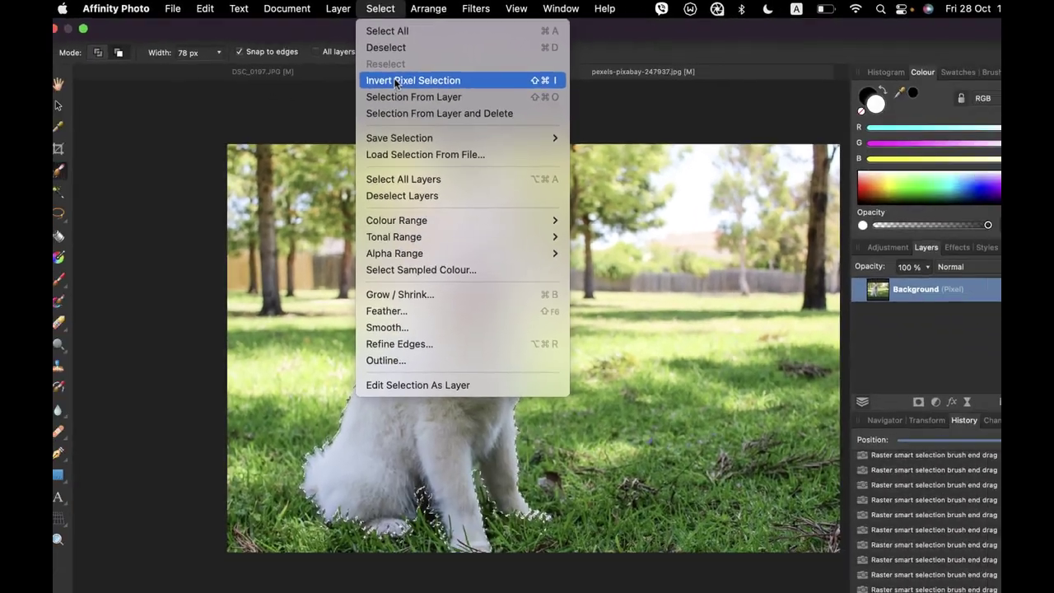
left_click(394, 79)
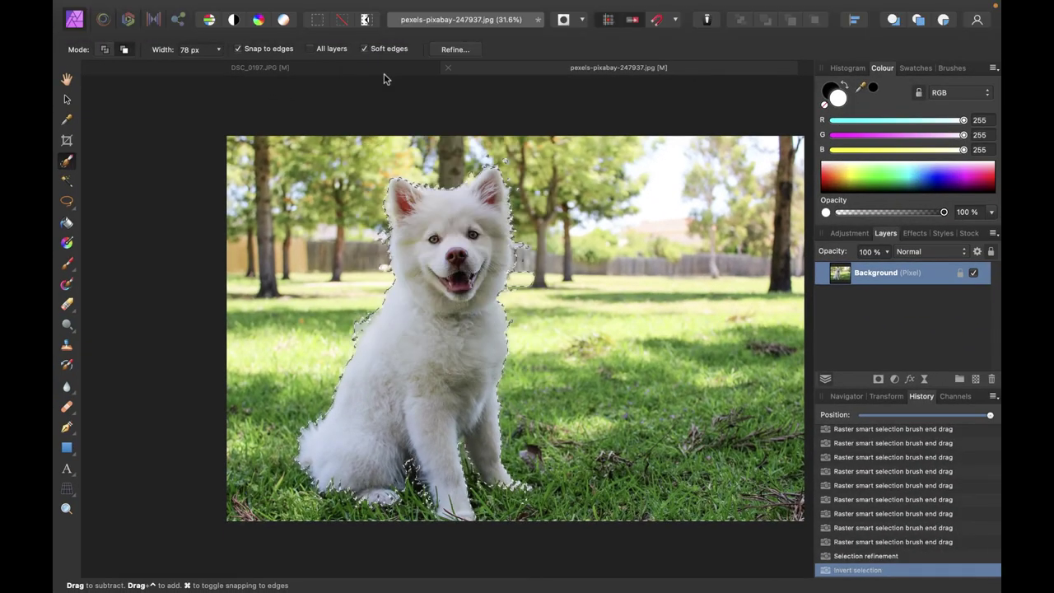
scroll(427, 186, "right", 3)
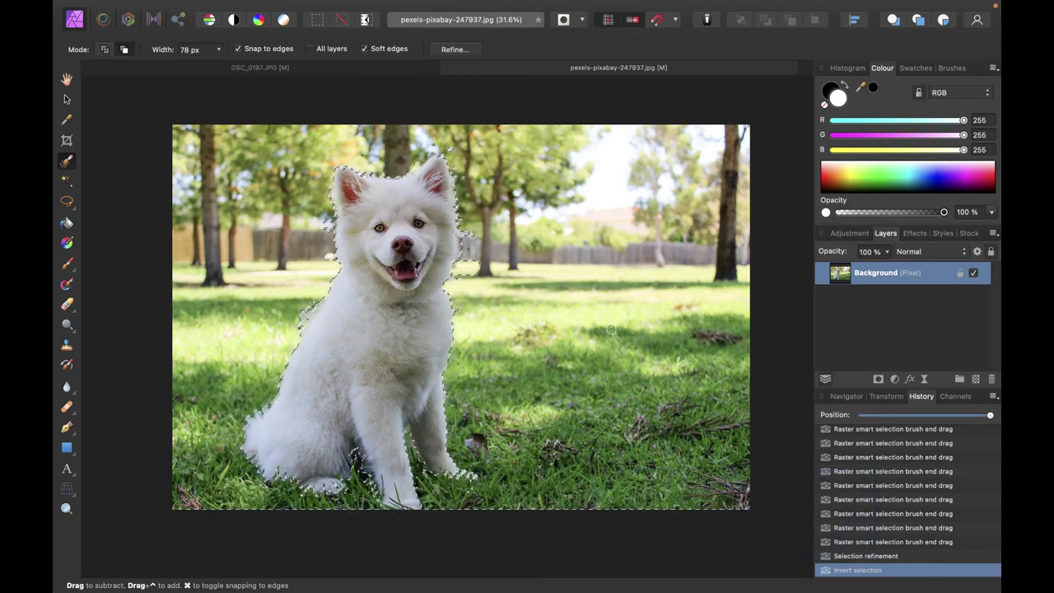
- Add an HSL adjustment to the selected background, test green saturation at -100 %, return it to -1 % and lower the overall saturation
left_click(896, 379)
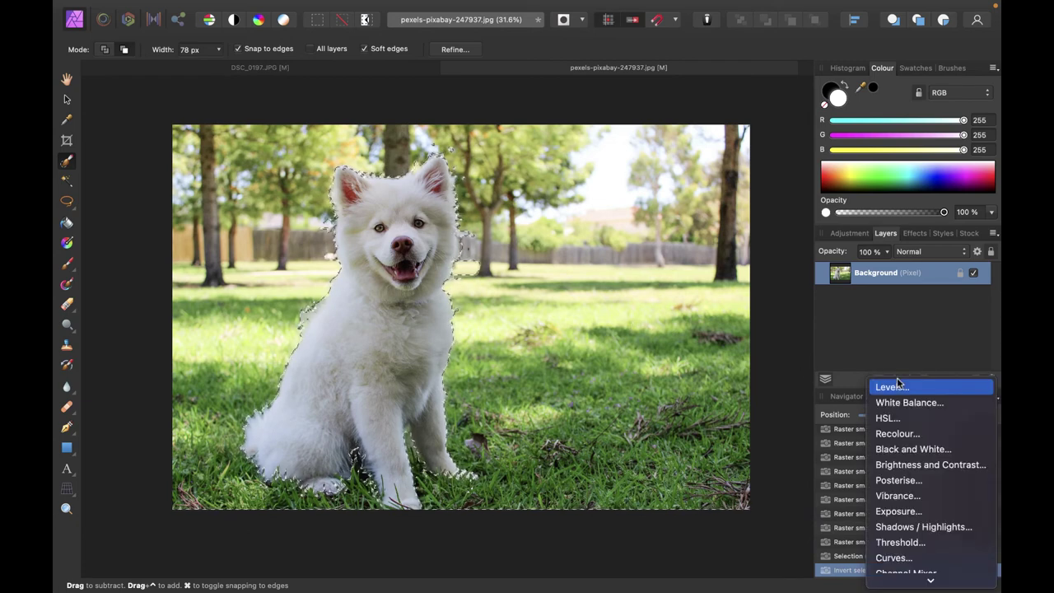
scroll(913, 449, "down", 1)
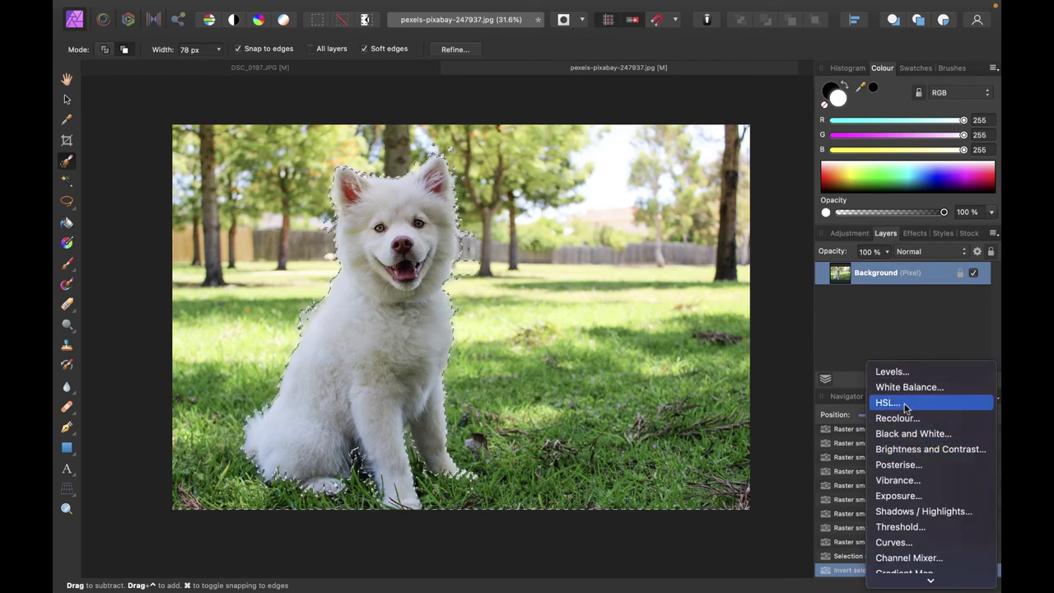
left_click(904, 404)
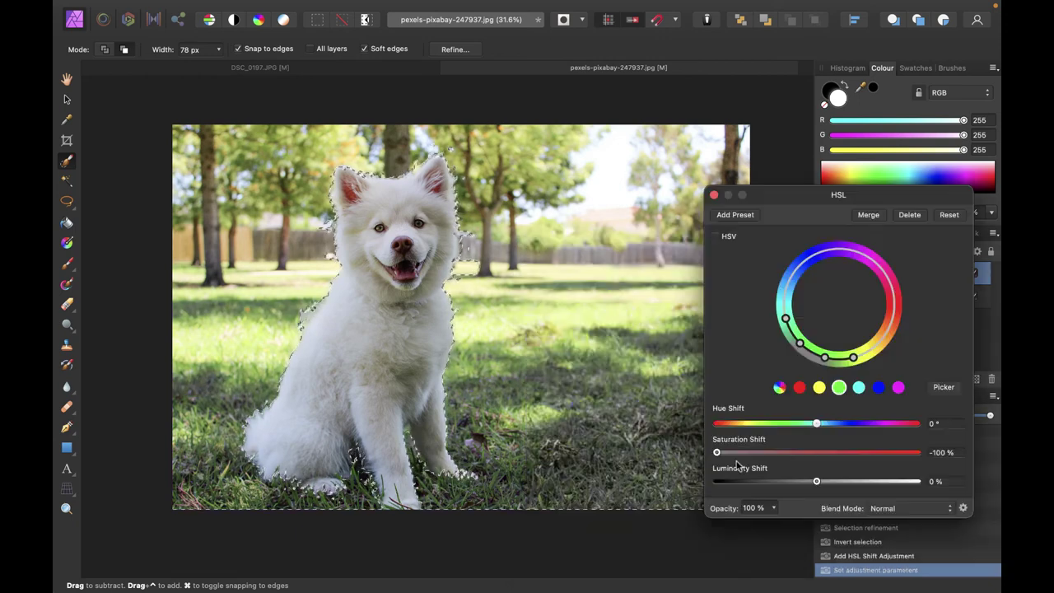
left_click_drag(739, 466, 814, 471)
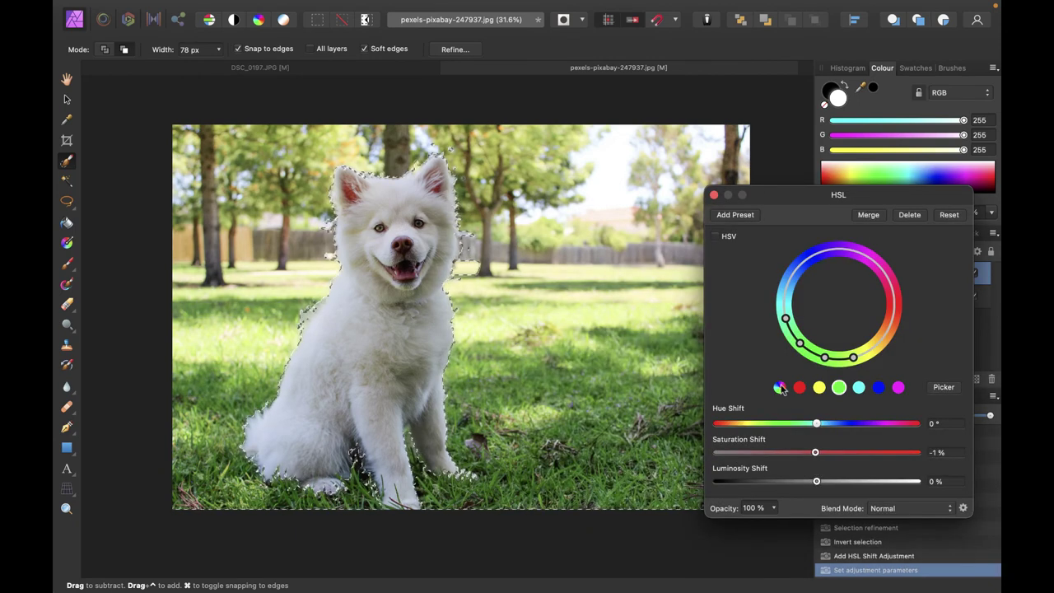
left_click(780, 388)
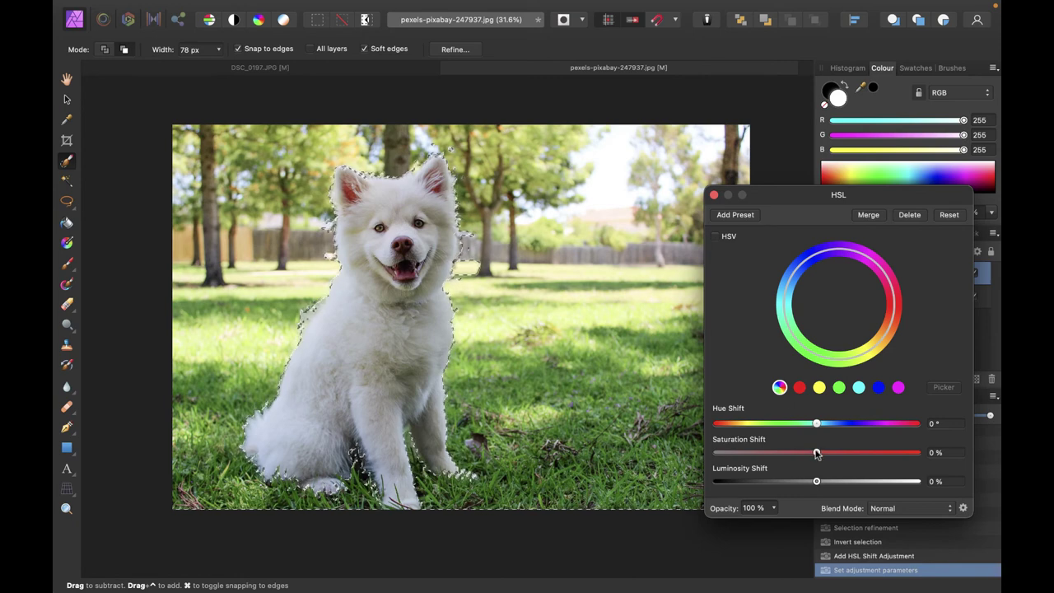
left_click_drag(815, 453, 776, 453)
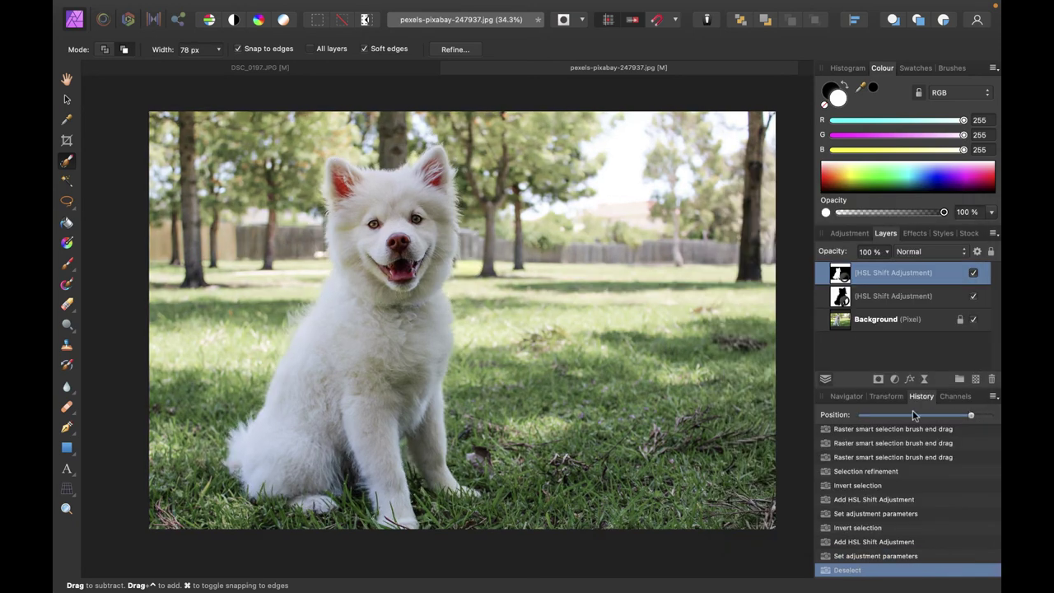
- Reload the background selection from the lower HSL adjustment's mask and add a live Lens Blur with 37.4 px radius to the Background layer
left_click_drag(914, 415, 992, 415)
left_click(840, 297, "super")
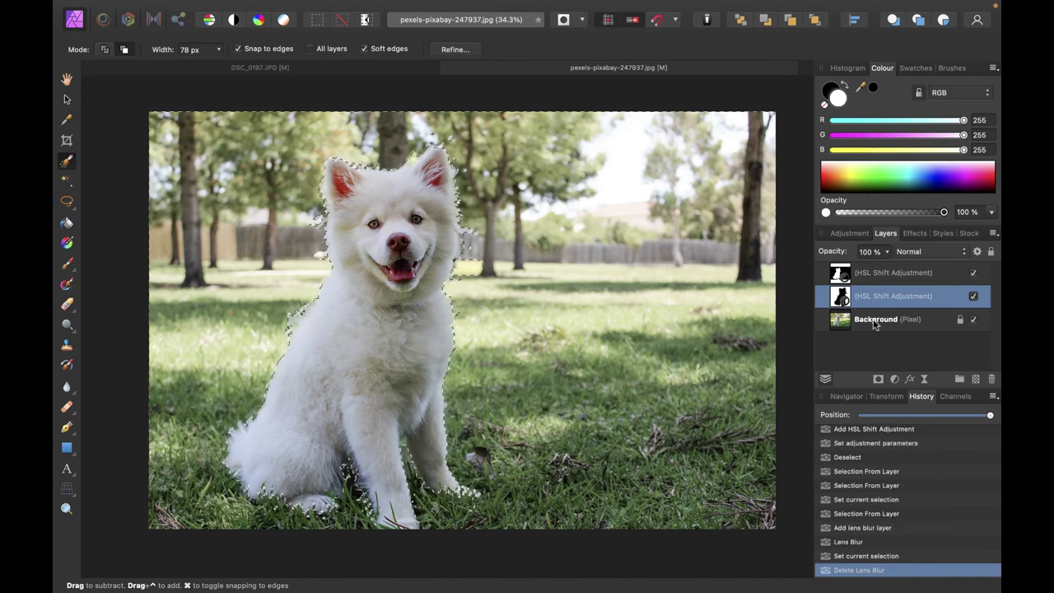
left_click(875, 321)
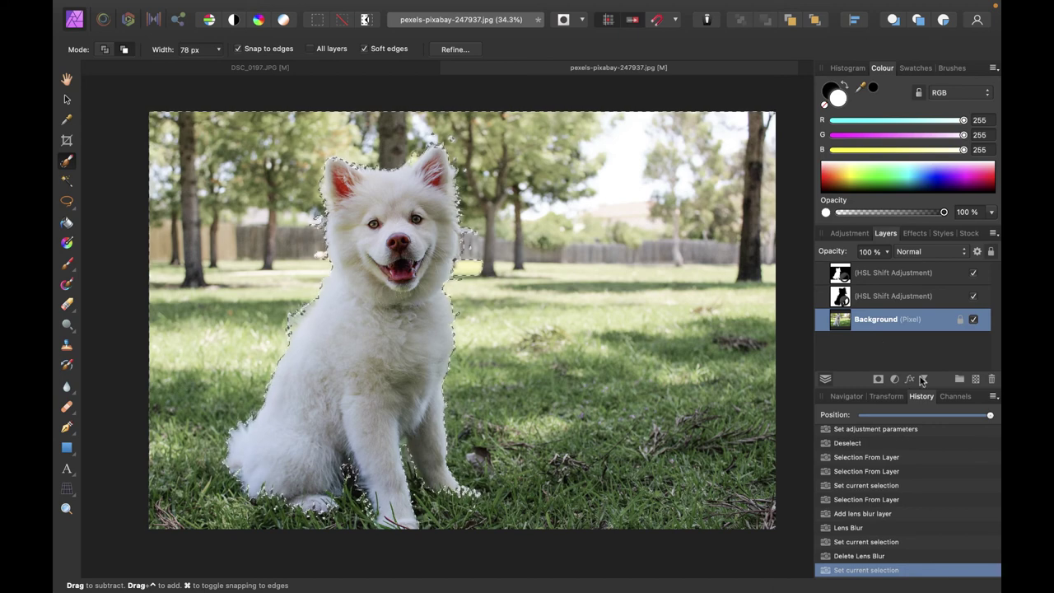
left_click(926, 379)
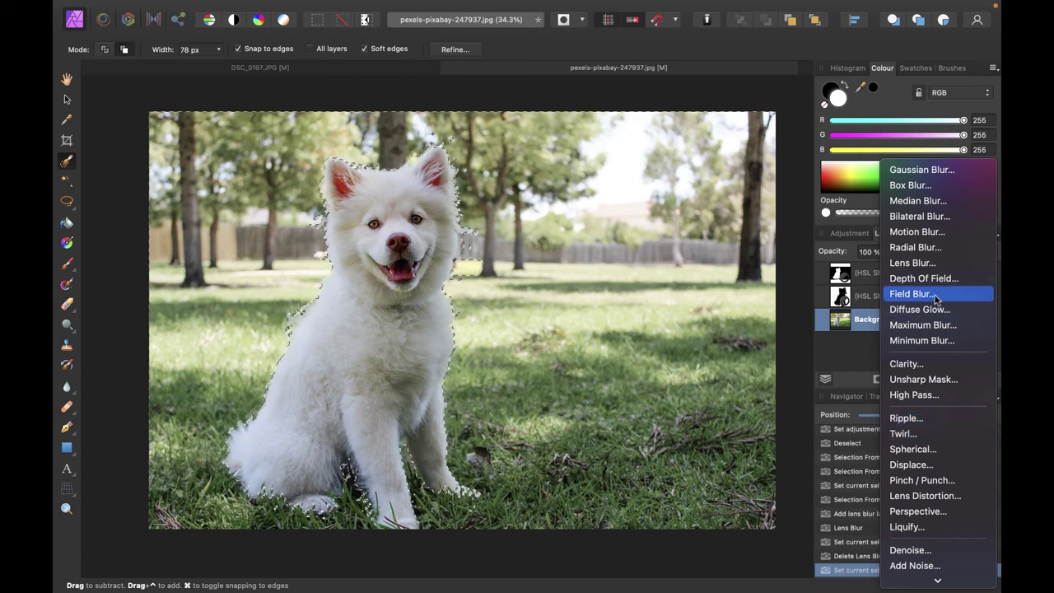
left_click(922, 263)
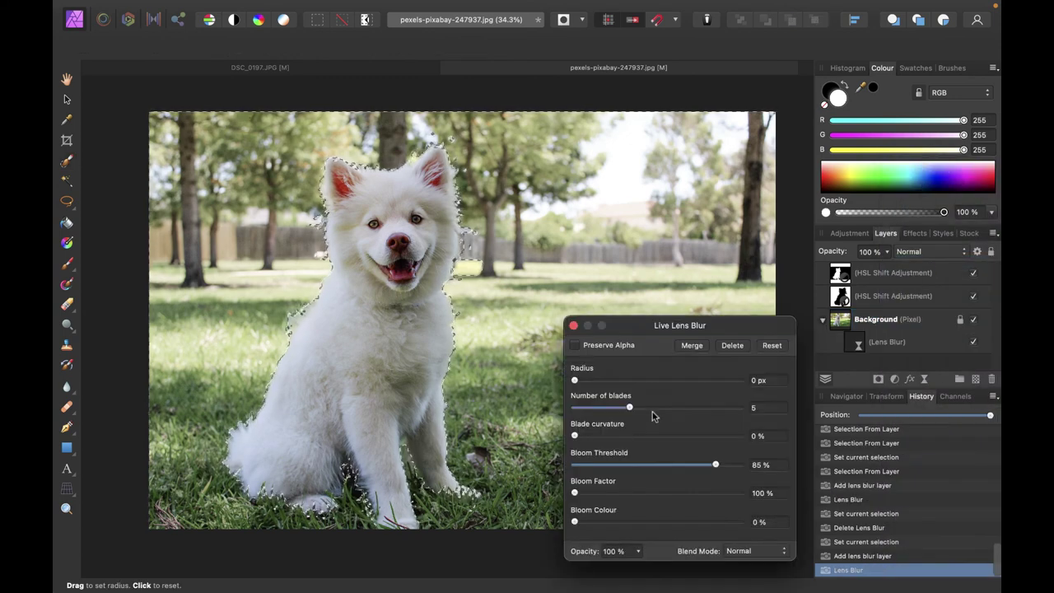
left_click_drag(634, 379, 698, 389)
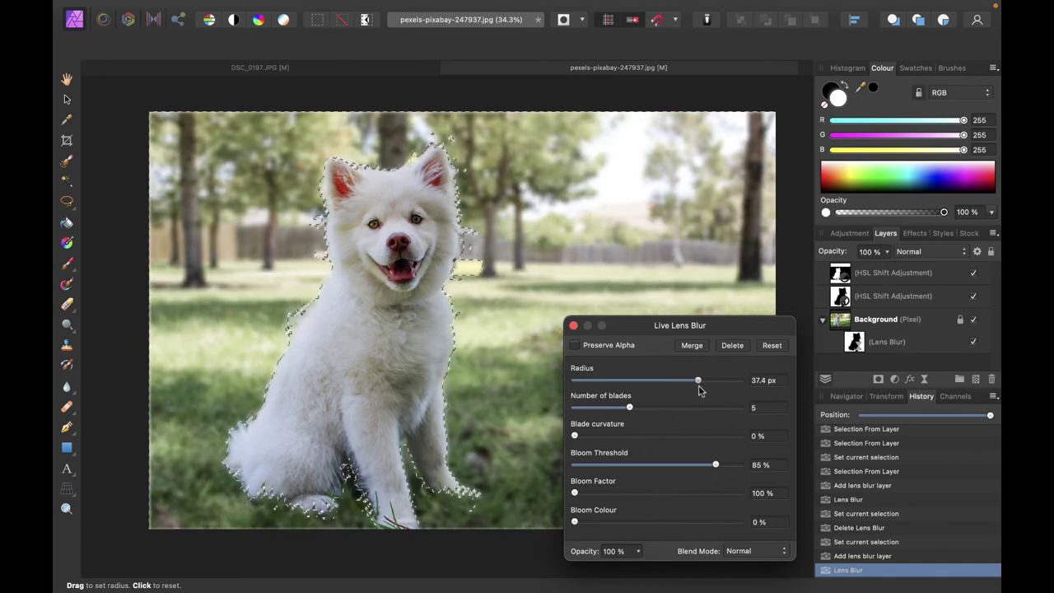
left_click(573, 325)
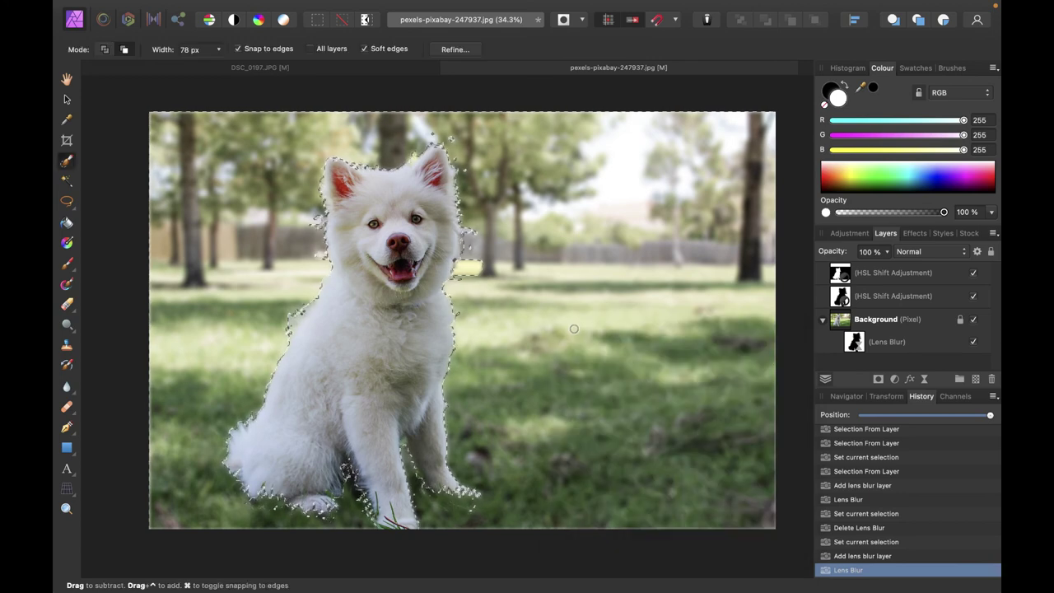
- Clear the selection and compare the edited photo with its earliest history state
key("super+d")
left_click(863, 415)
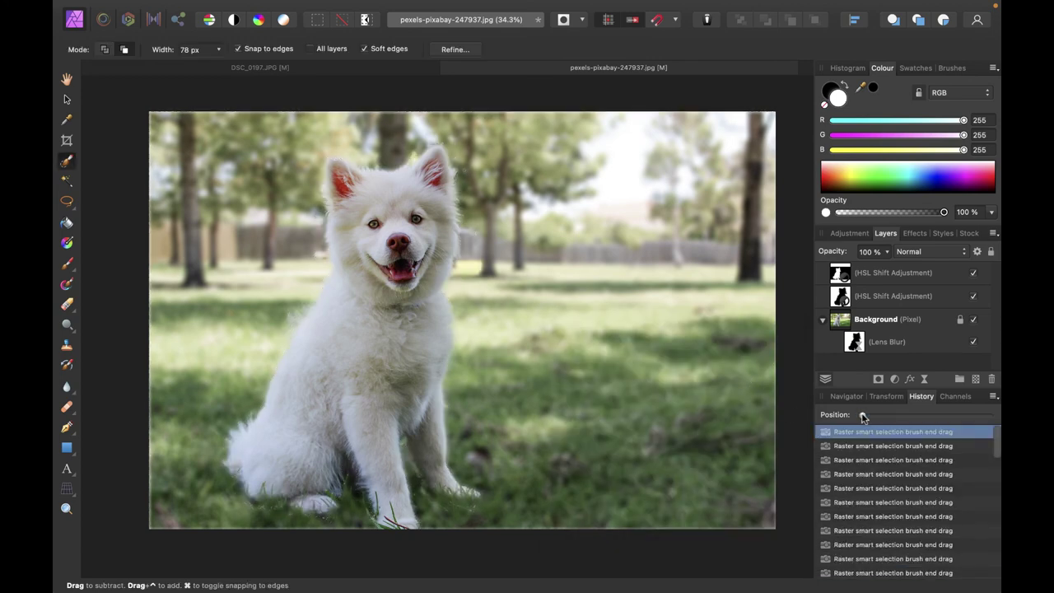
left_click(987, 416)
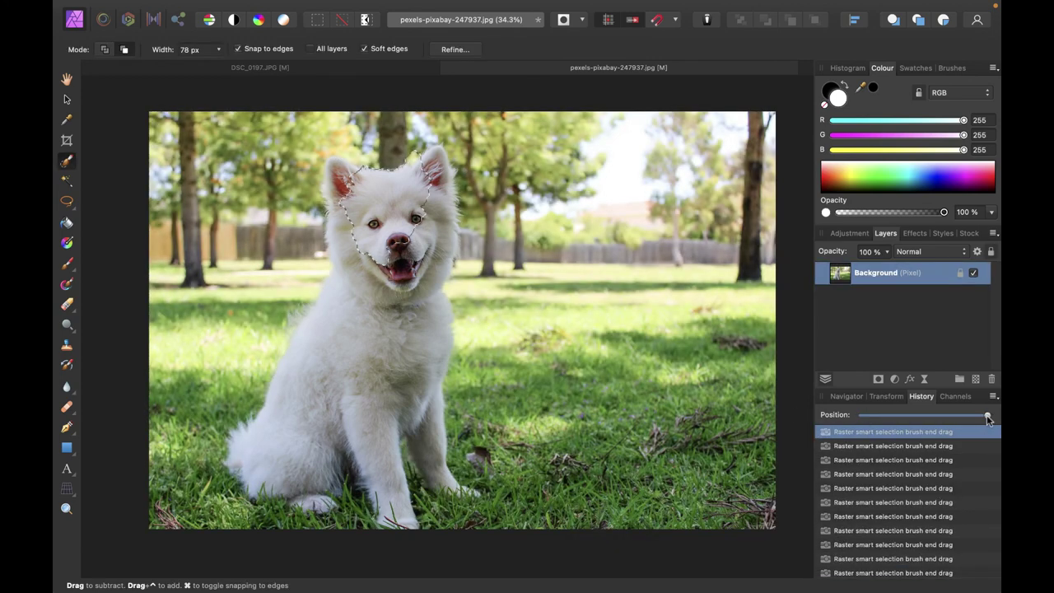